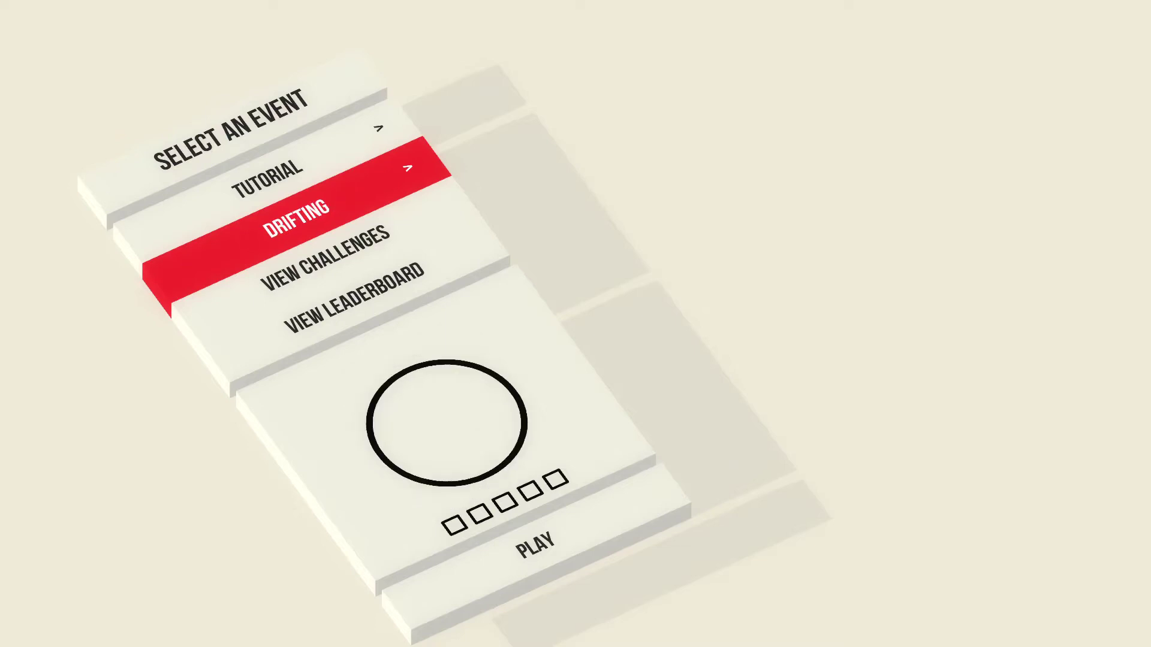
Select the Tutorial Drifting event and start it, waiting for the countdown
key("Down")
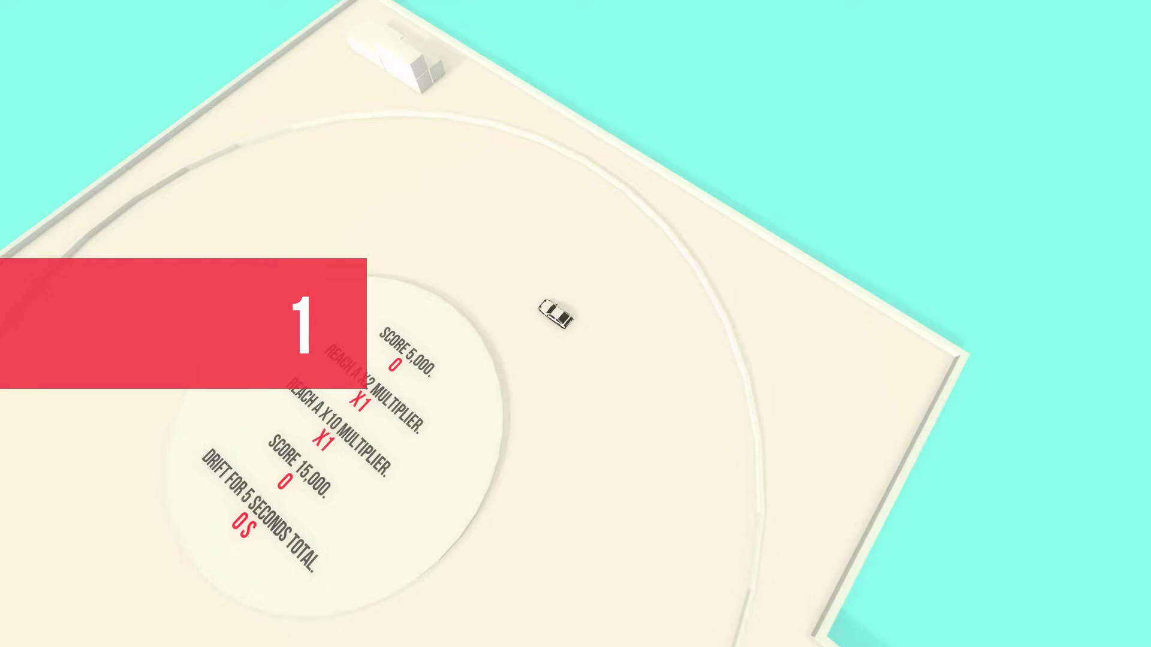
Drift around the circular track, holding a x2 multiplier until 9,440 points bank
key("Up")
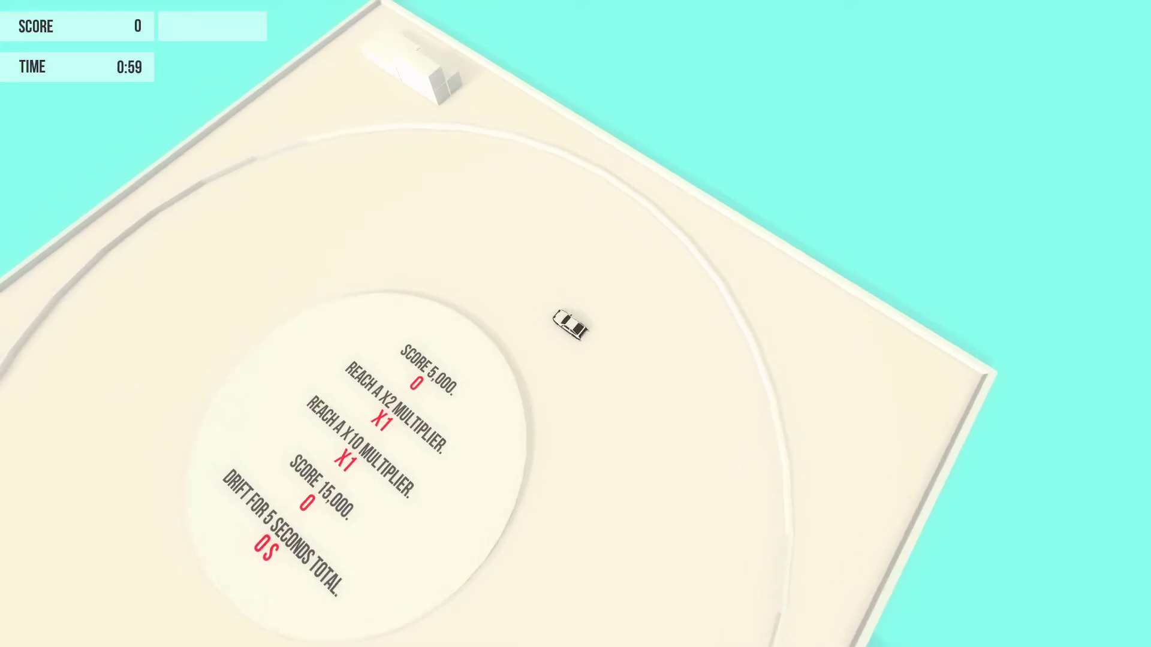
key("Up")
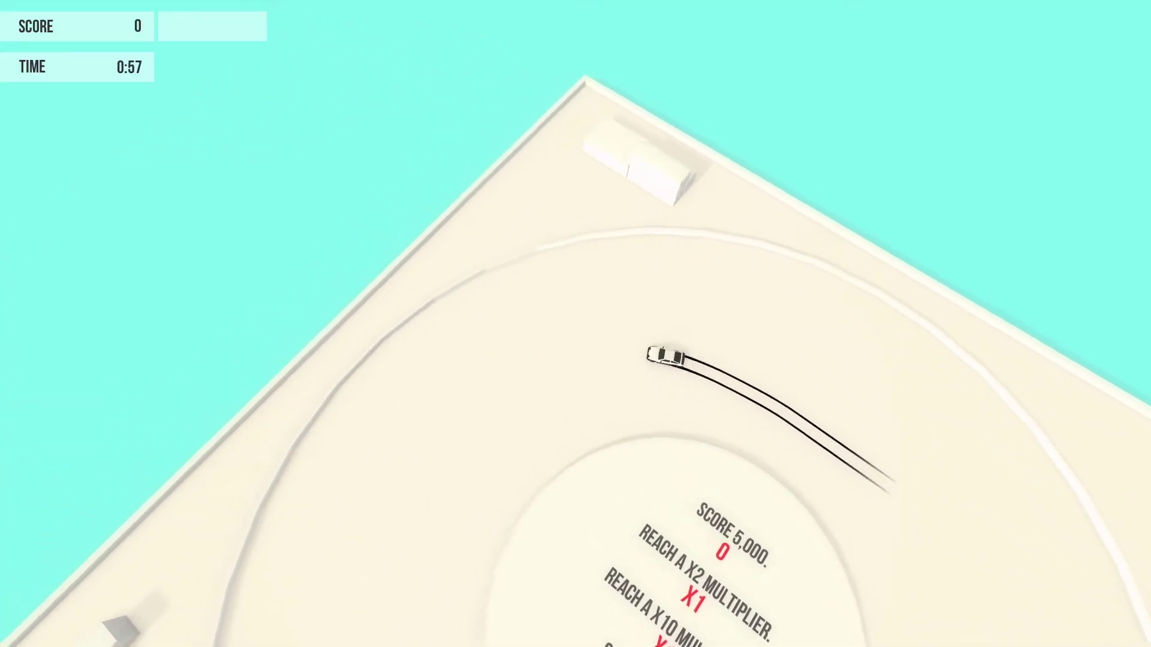
key("Left")
key("Up")
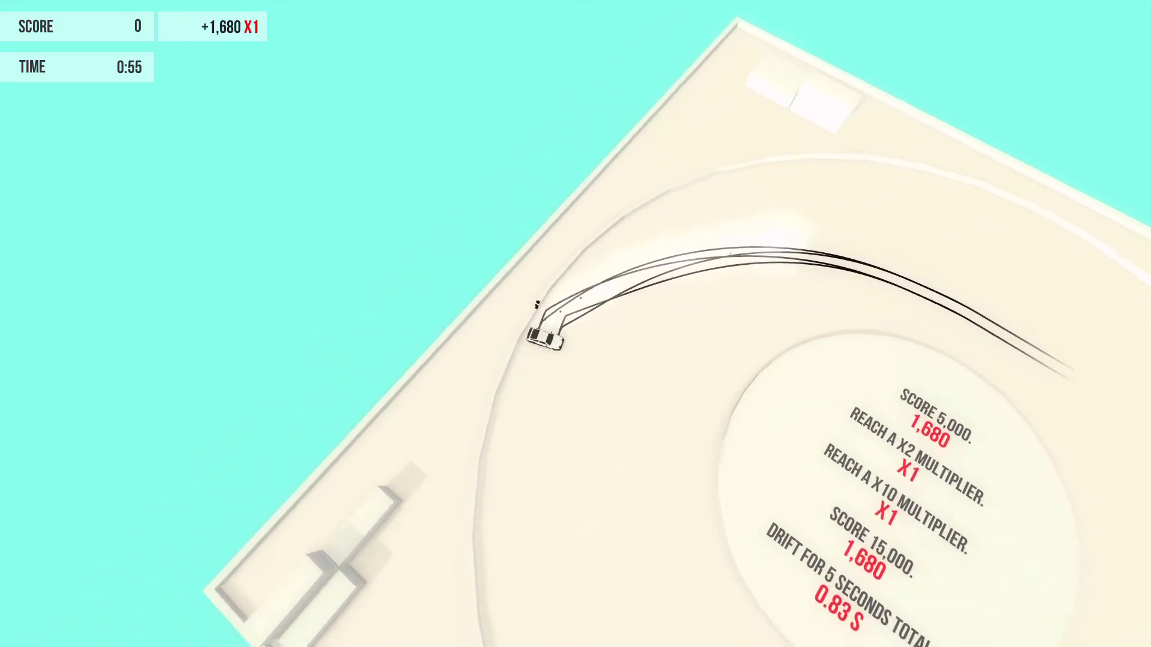
key("Left")
key("Up")
key("Left")
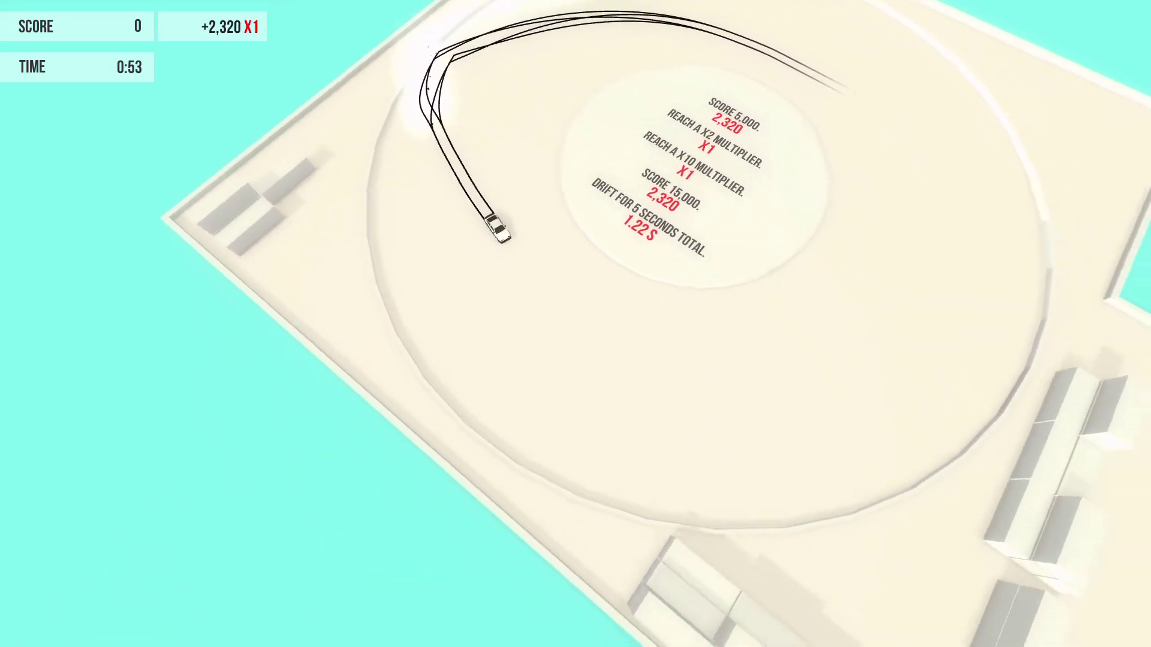
key("Up")
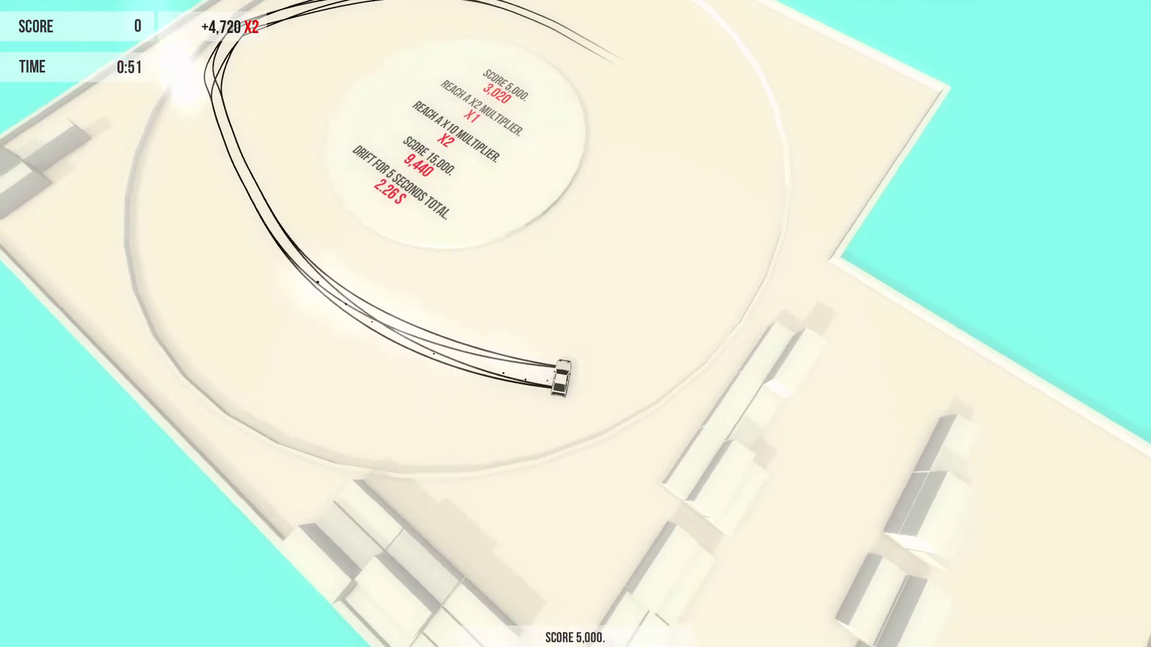
key("Left")
key("Up")
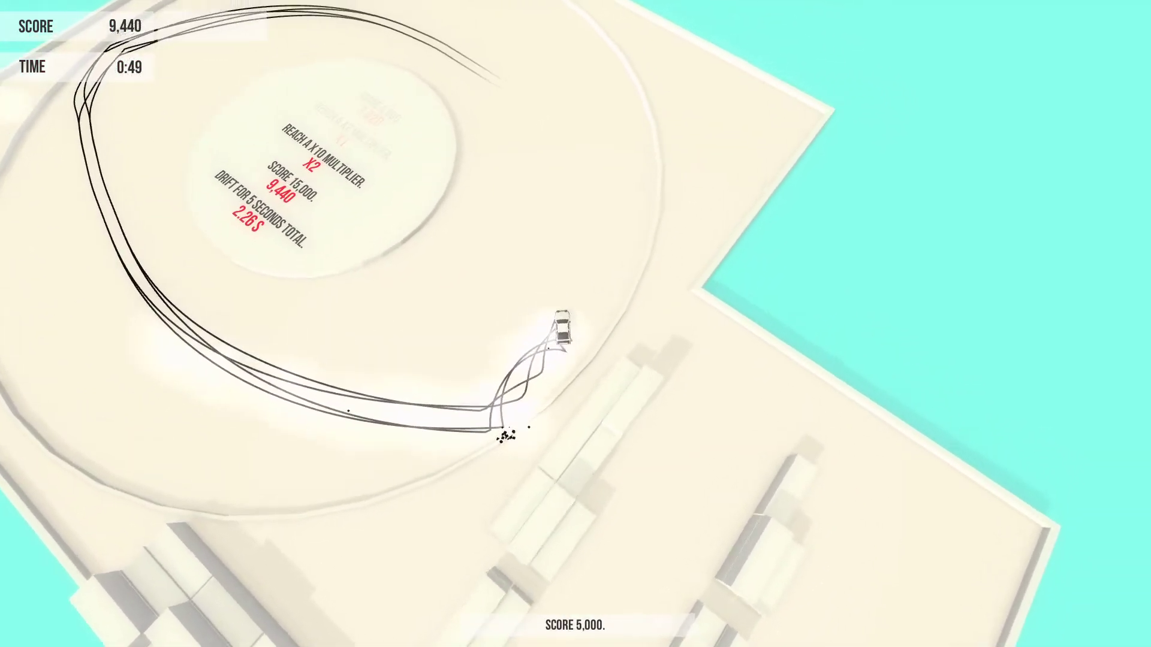
key("Left")
Build a new drift combo, swing off toward the lower area, and return to bank it
key("Up")
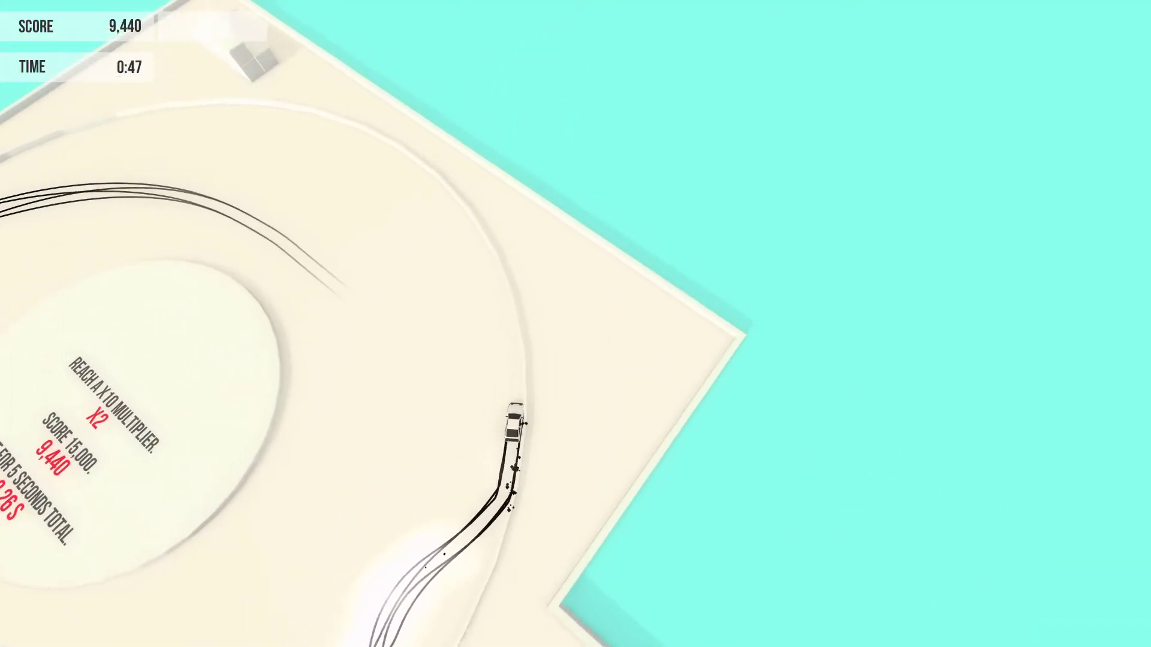
key("Left")
key("Up")
key("Left")
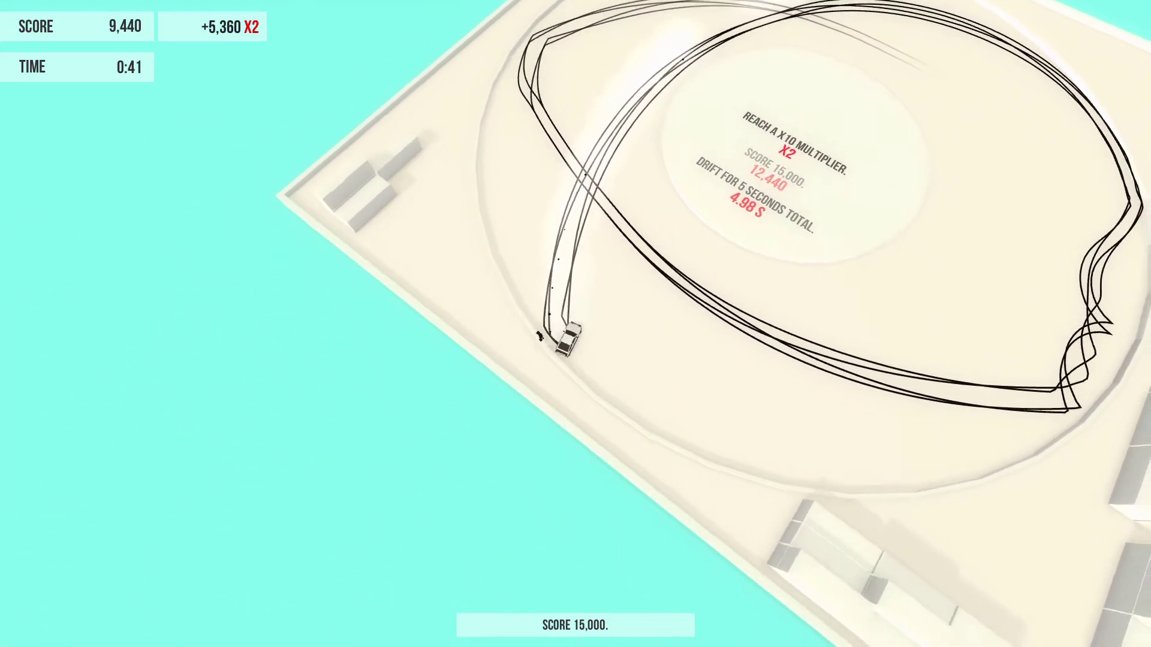
key("Left")
key("Up")
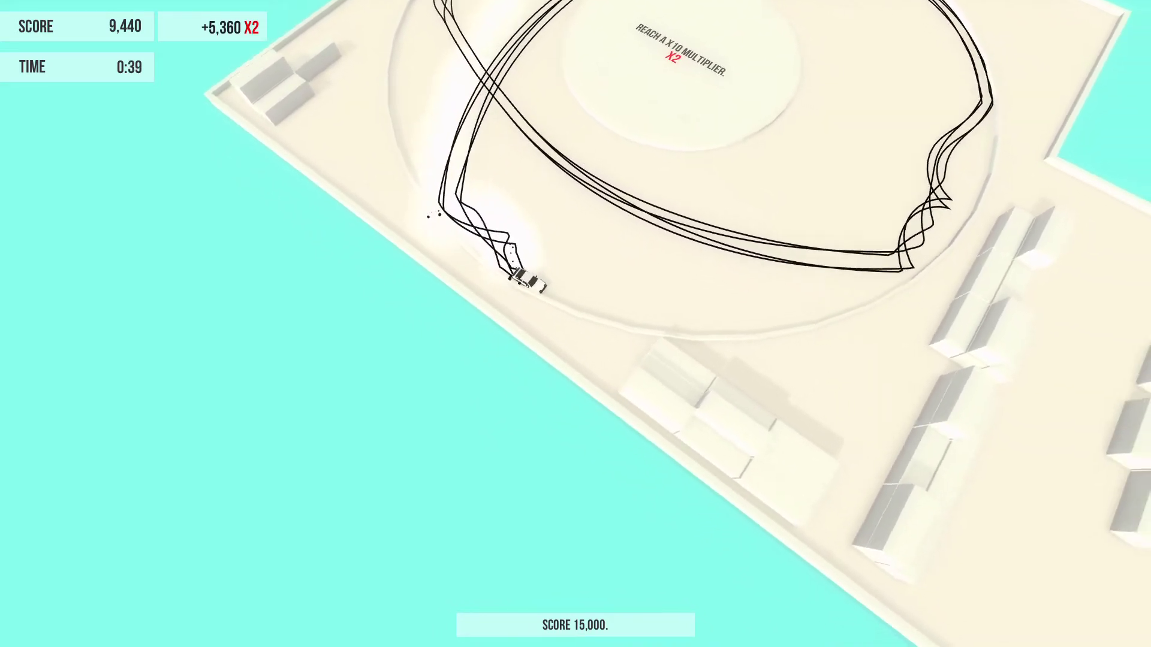
key("Left")
key("Up")
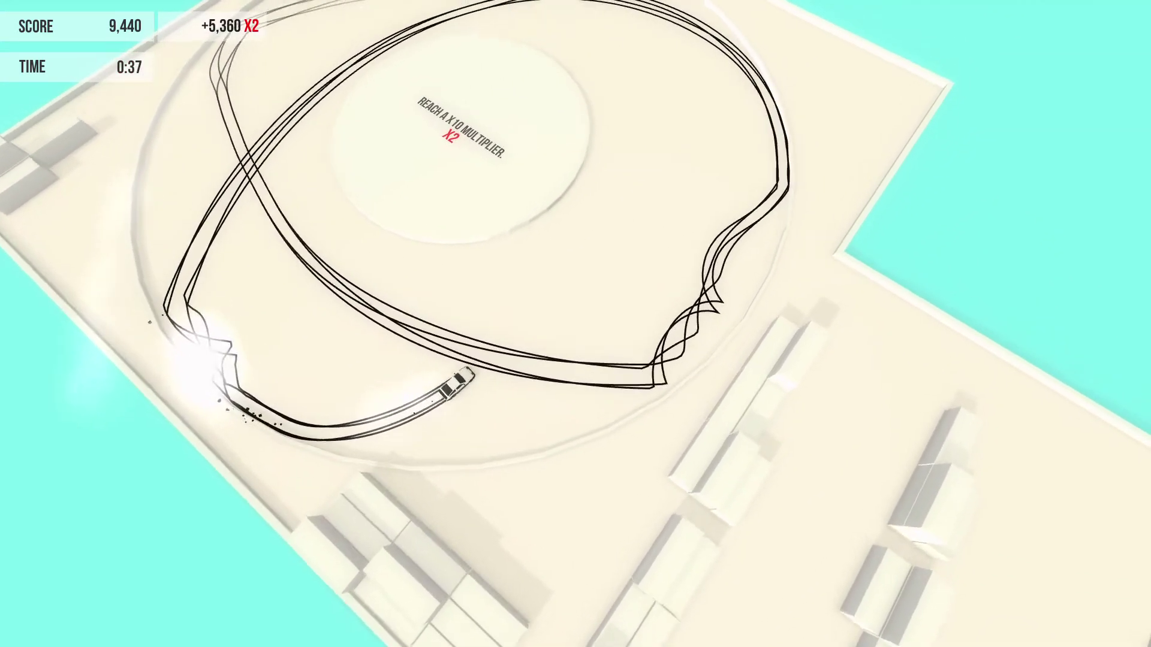
key("Up")
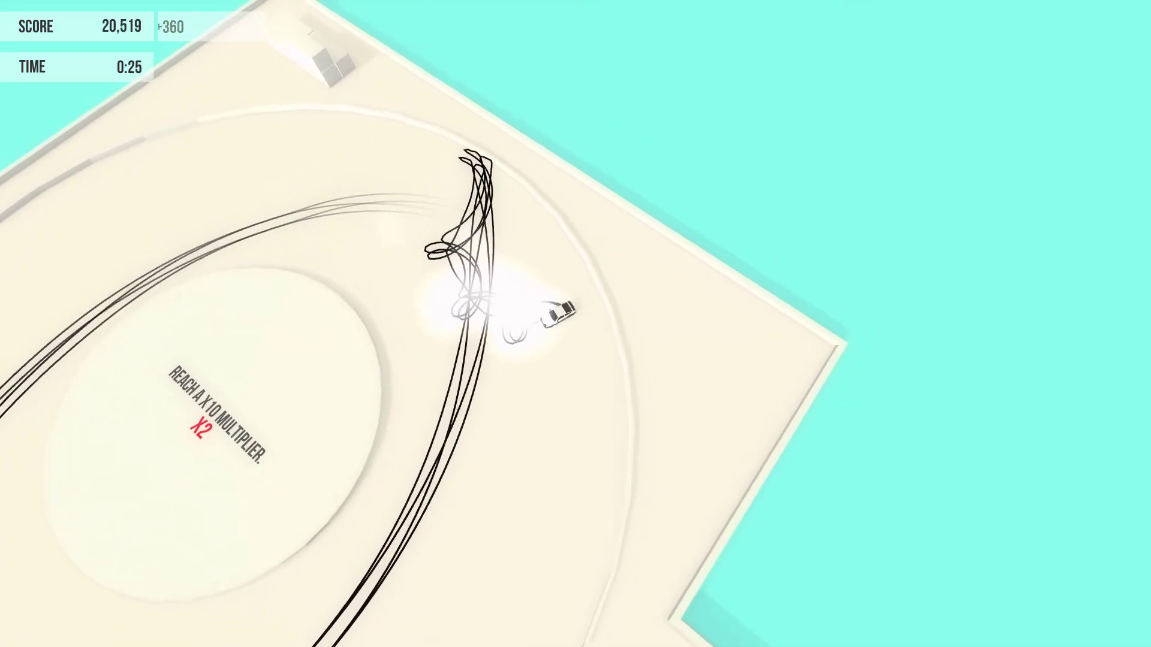
Spin in tyre smoke and keep drifting until time expires at 28,320 points
key("Up")
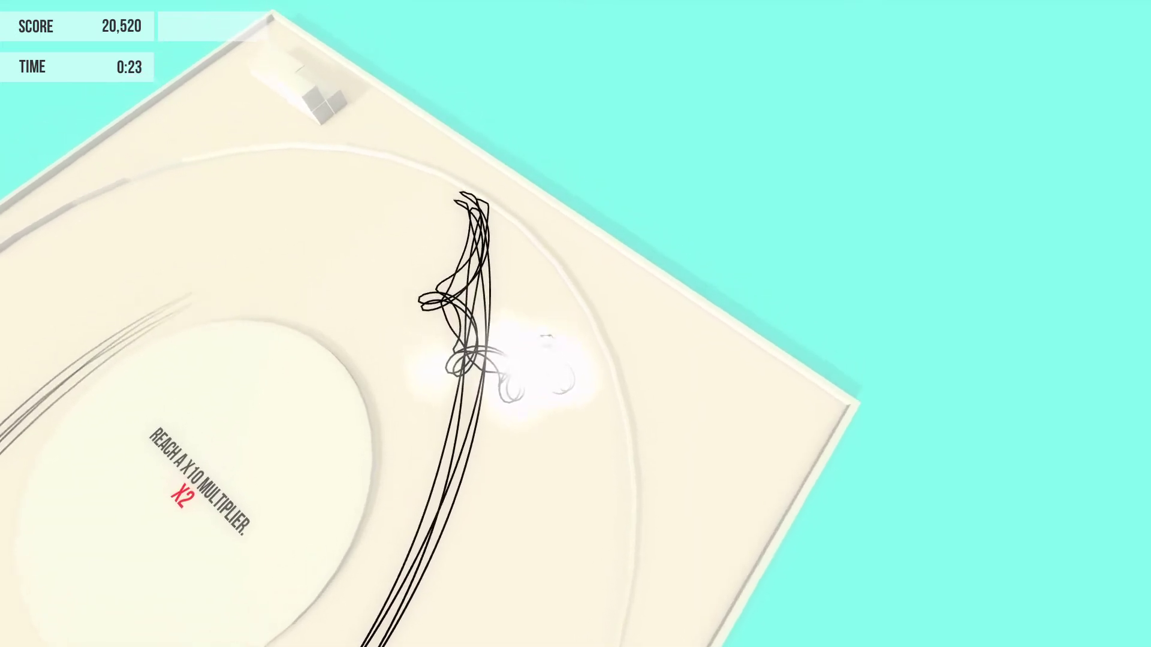
key("Up")
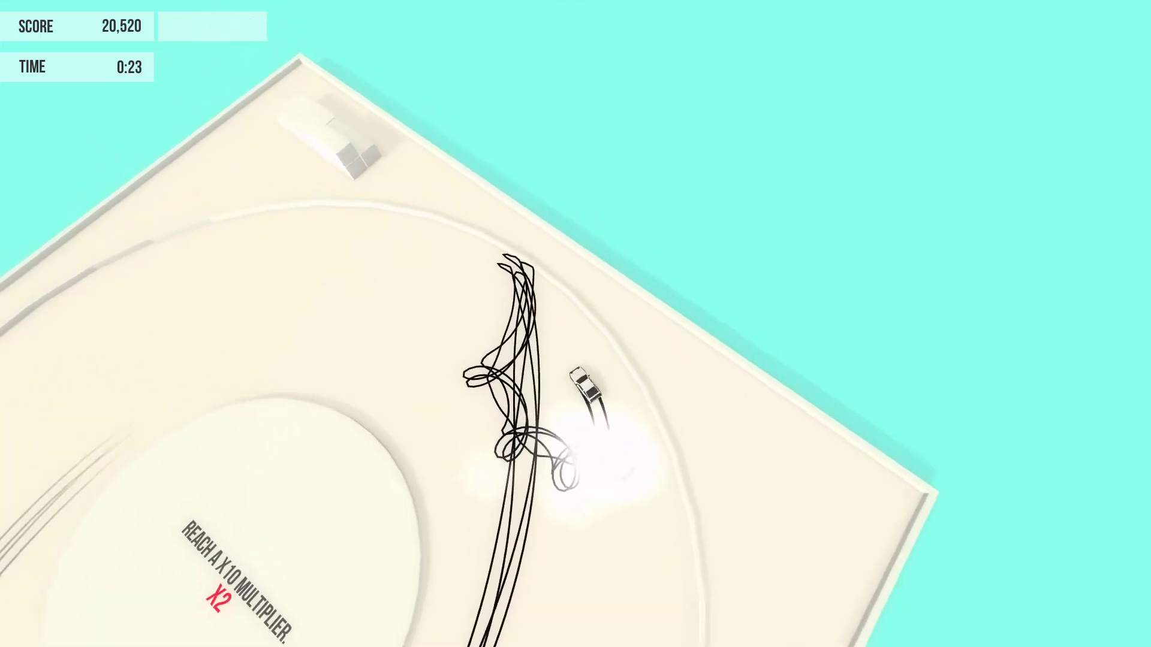
key("Up")
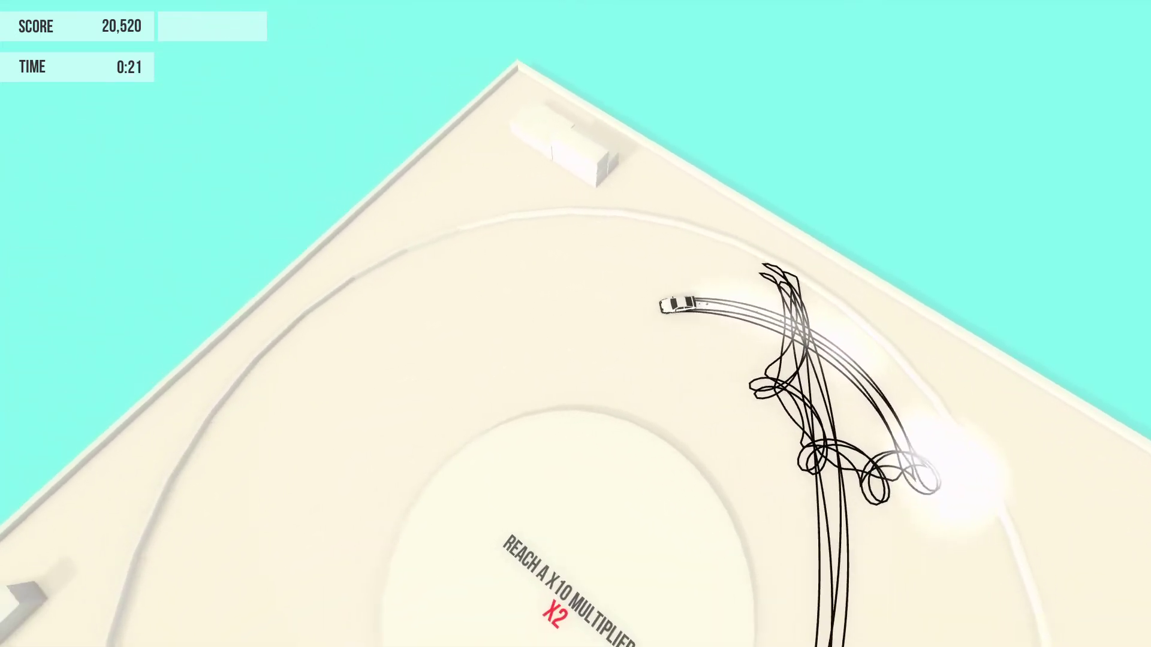
key("Up")
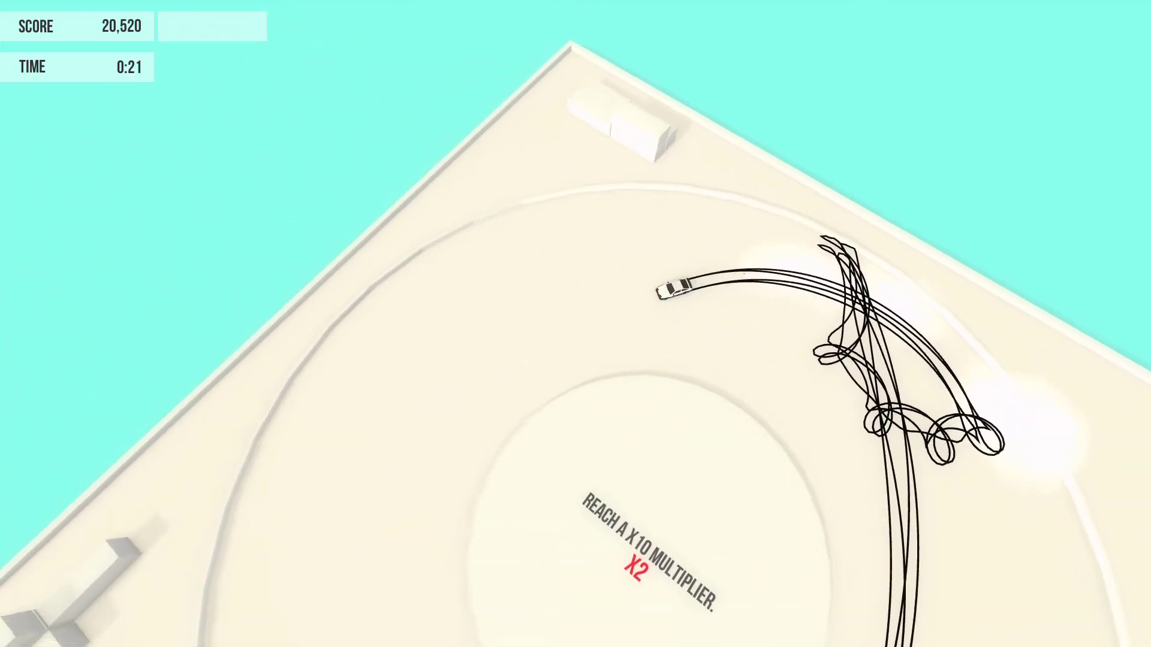
key("Up")
key("Up")
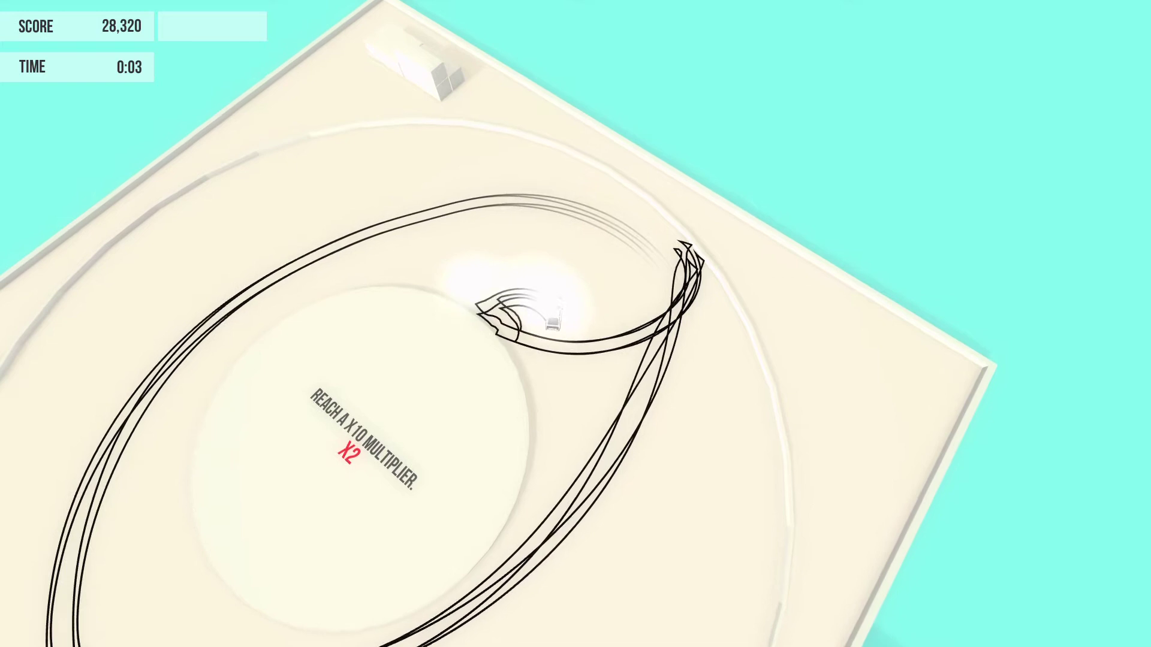
key("Up")
key("Up")
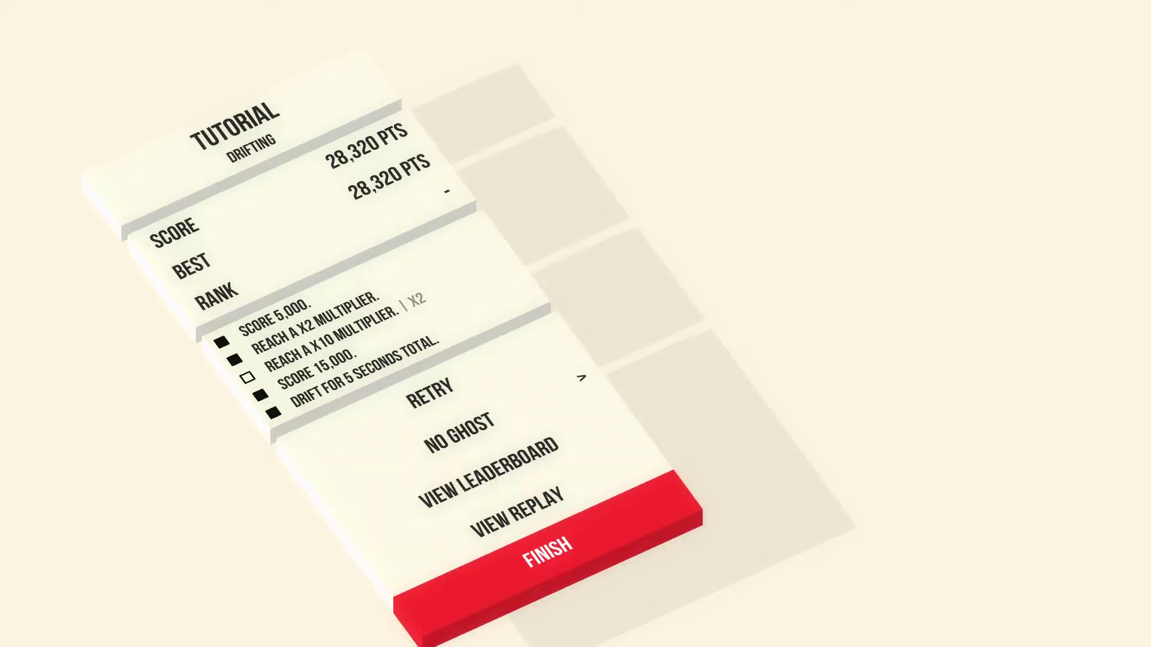
Leave the Drifting results and launch the Bonus Blocks tutorial event
key("Return")
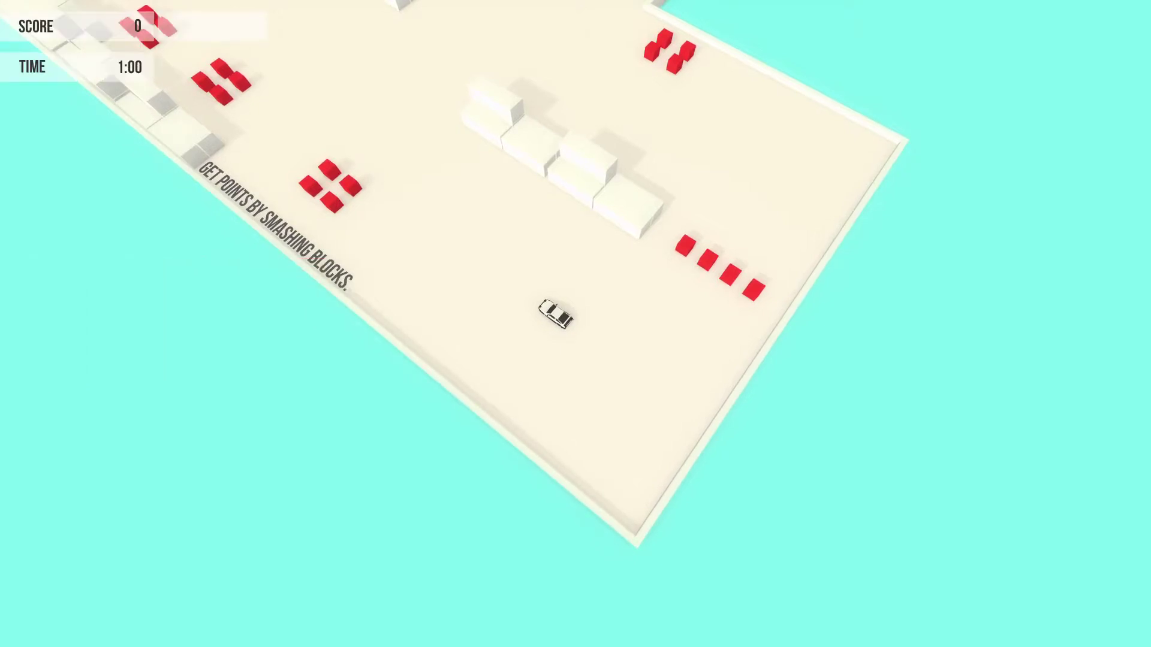
Drift through the first red block clusters, knocking blocks off the platform edge
key("Up")
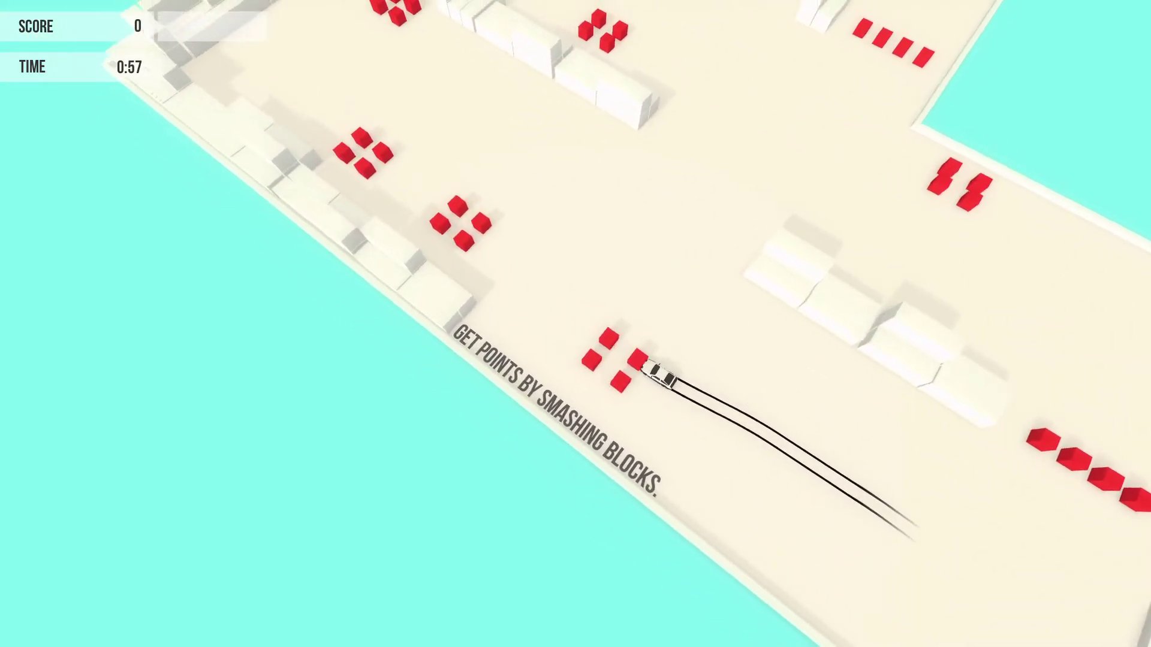
key("Up")
key("Left")
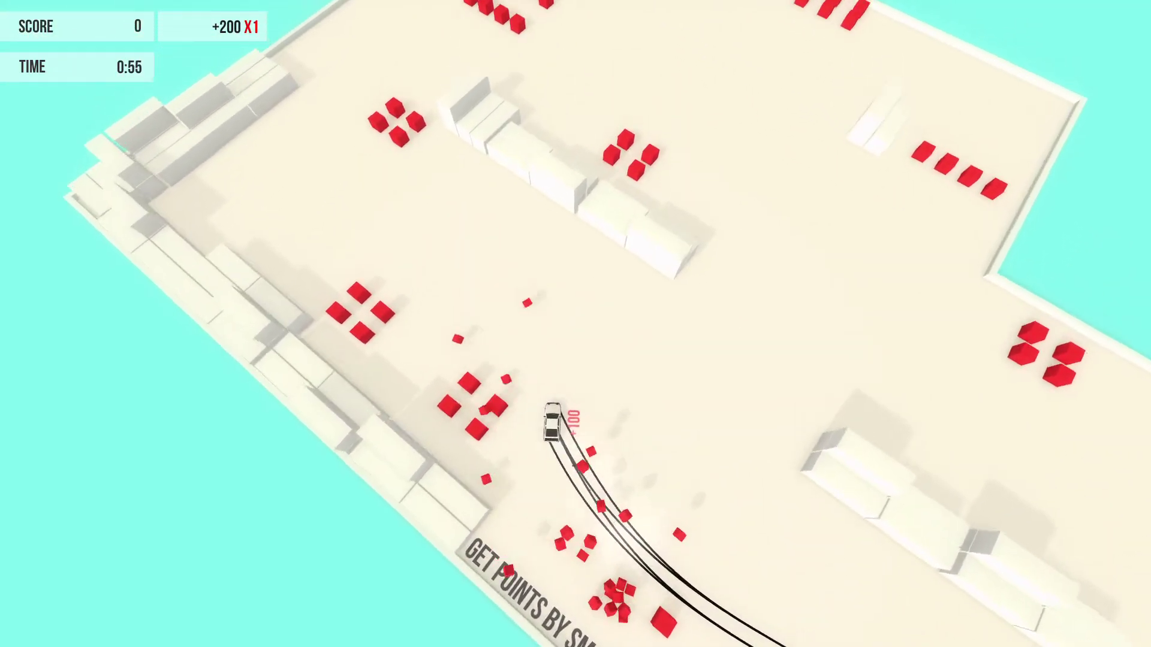
key("Up")
key("Left")
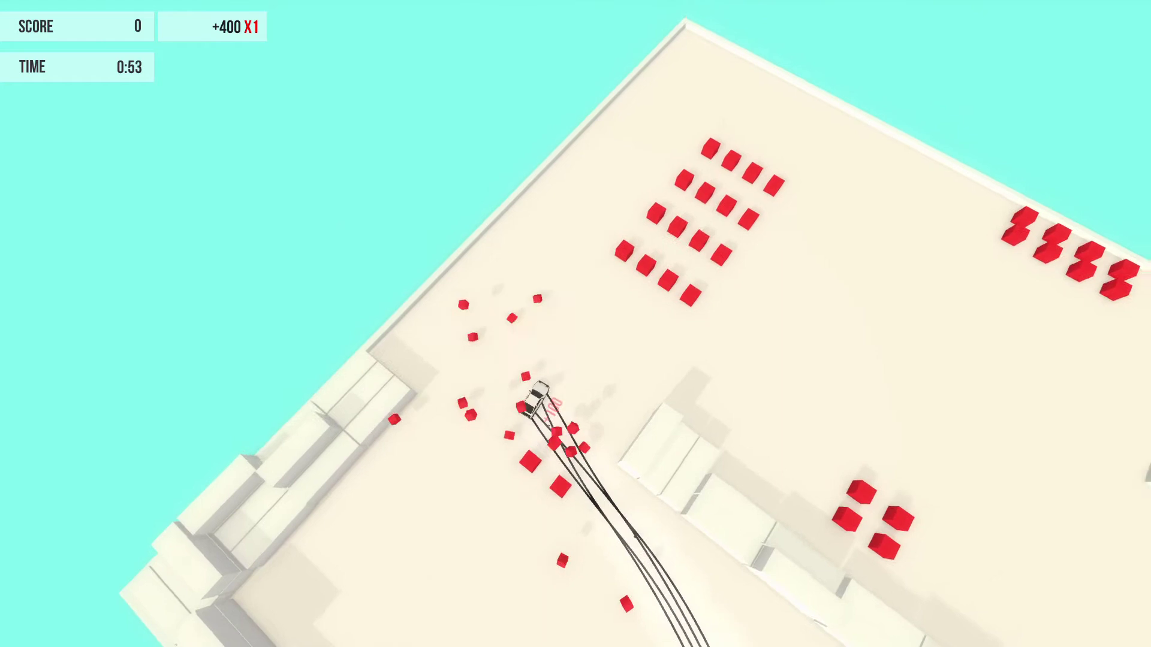
key("Up")
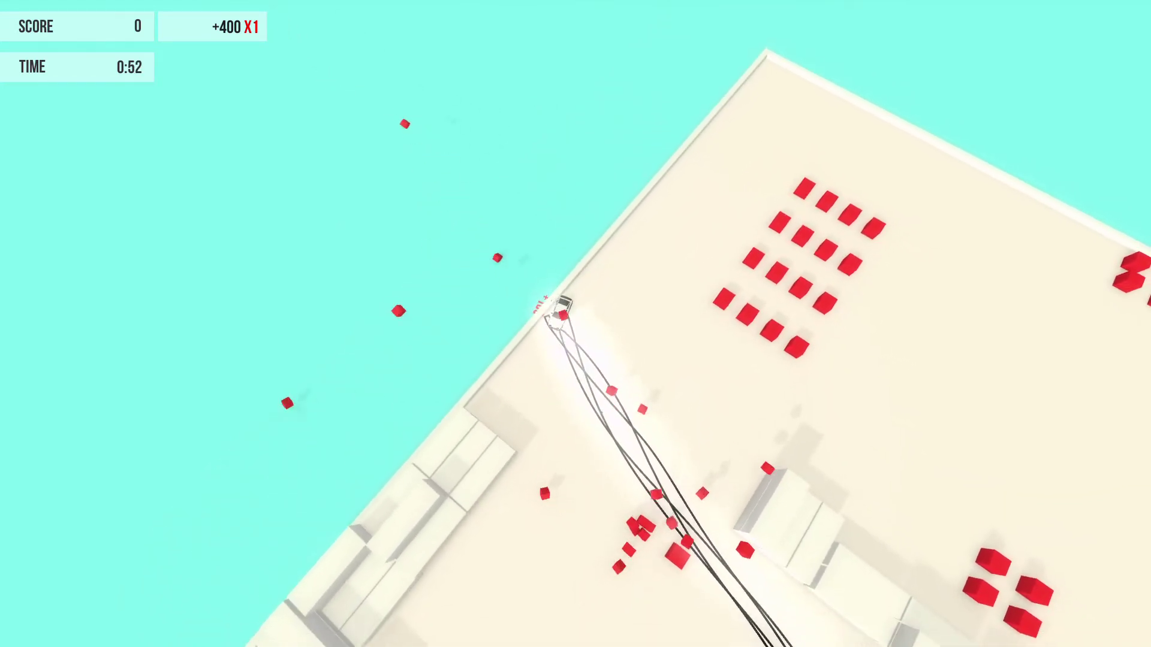
key("Left")
key("Up")
key("Right")
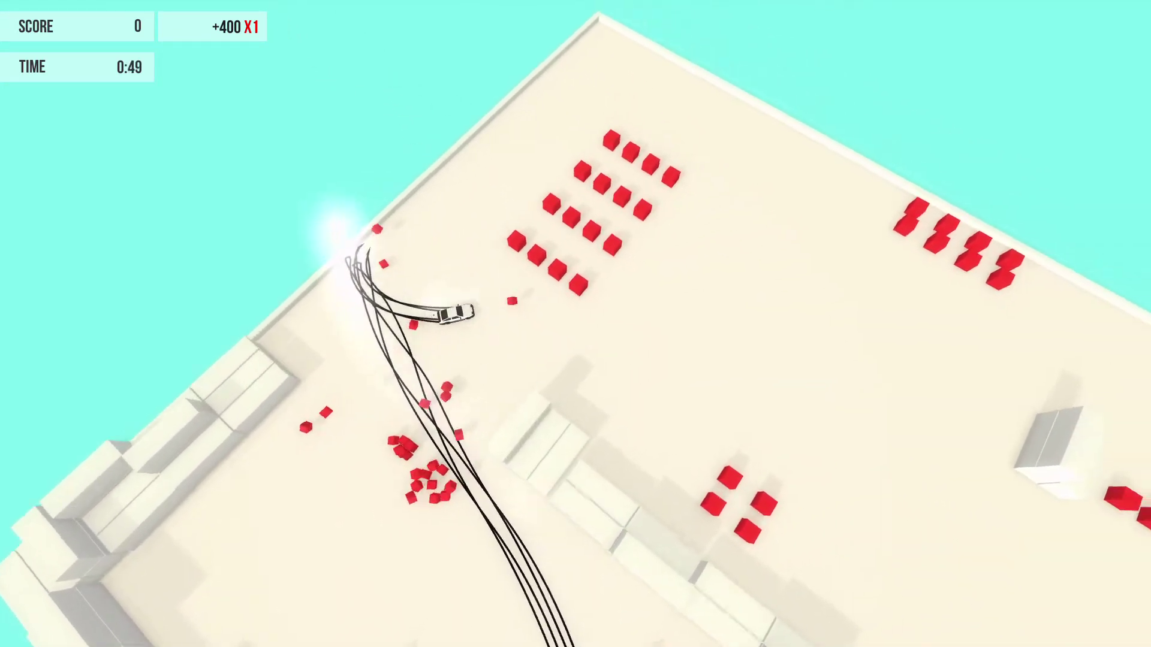
key("Up")
key("Left")
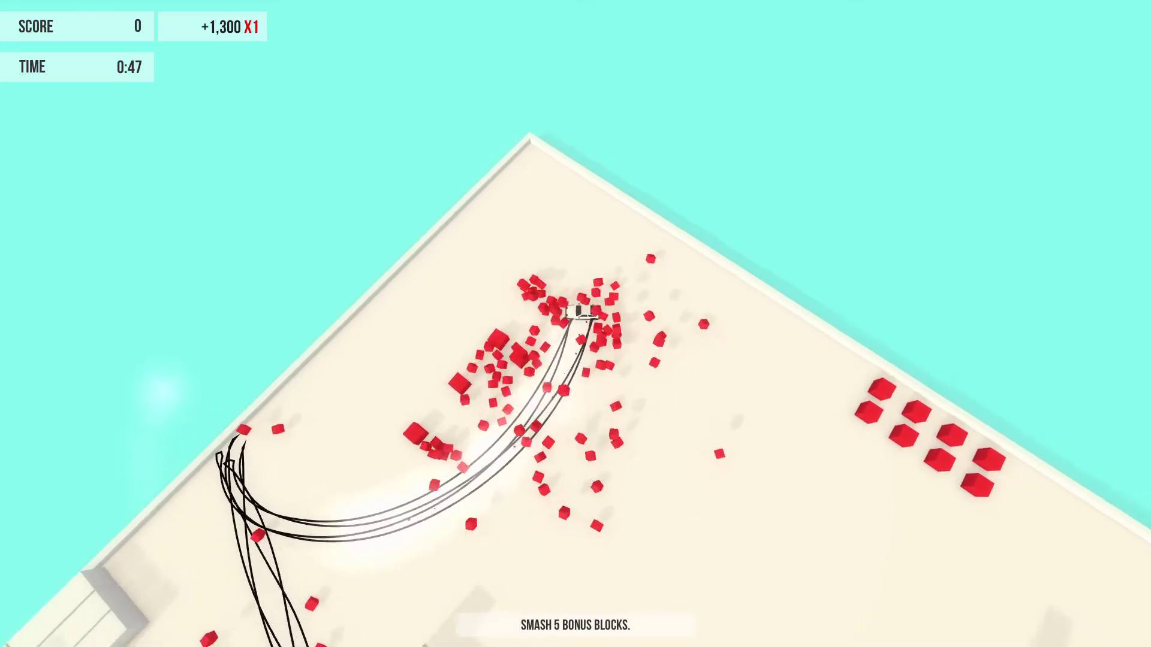
Drift along the platform edge into the next cluster, then reverse back toward it
key("Up")
key("Left")
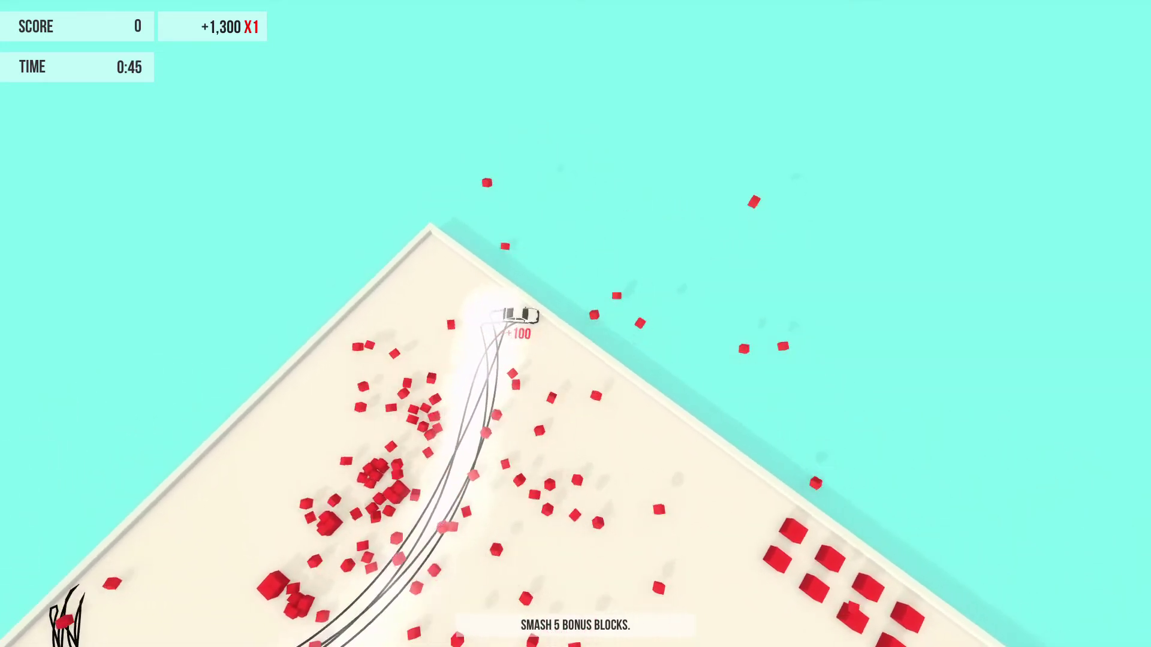
key("Up")
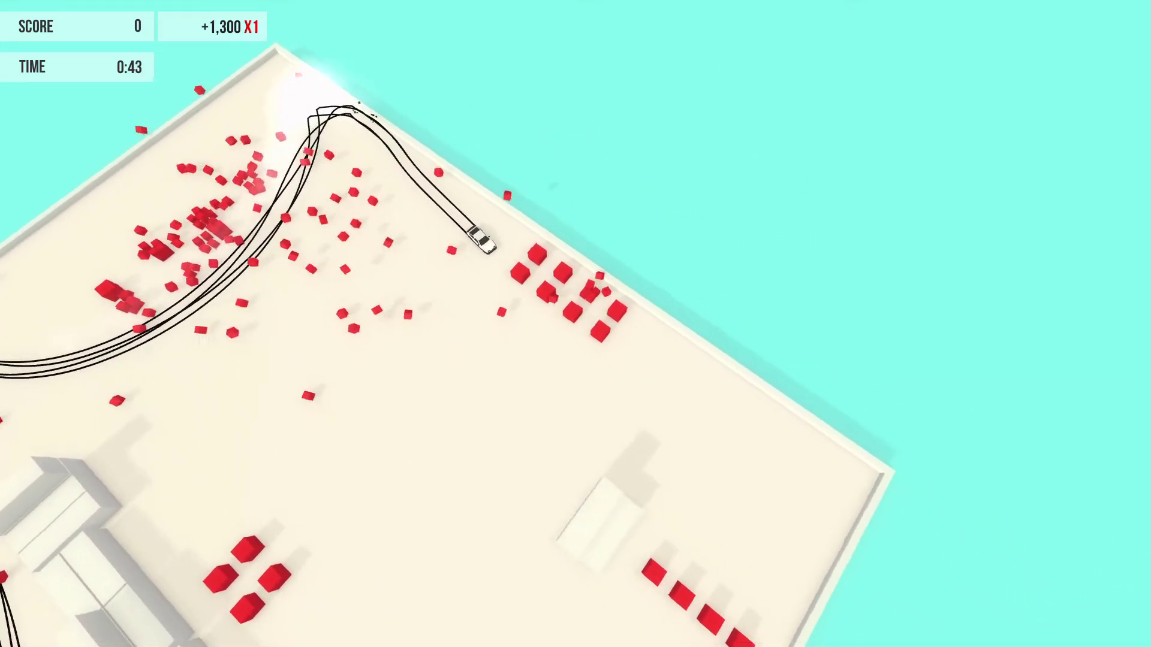
key("Right")
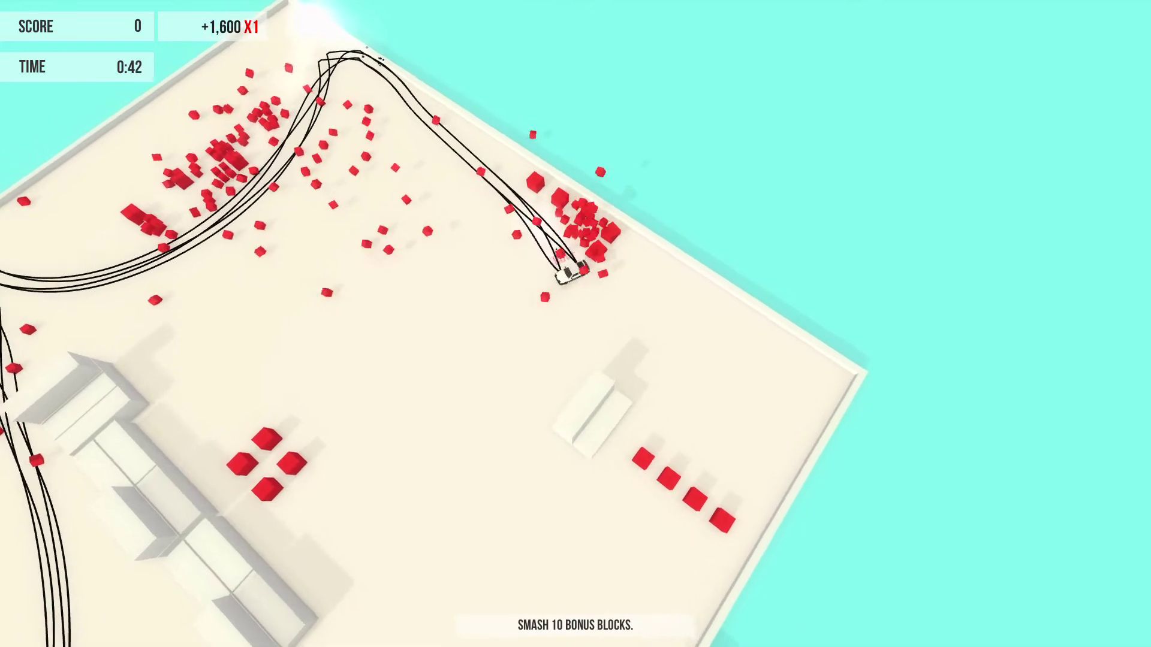
key("Up")
key("Left")
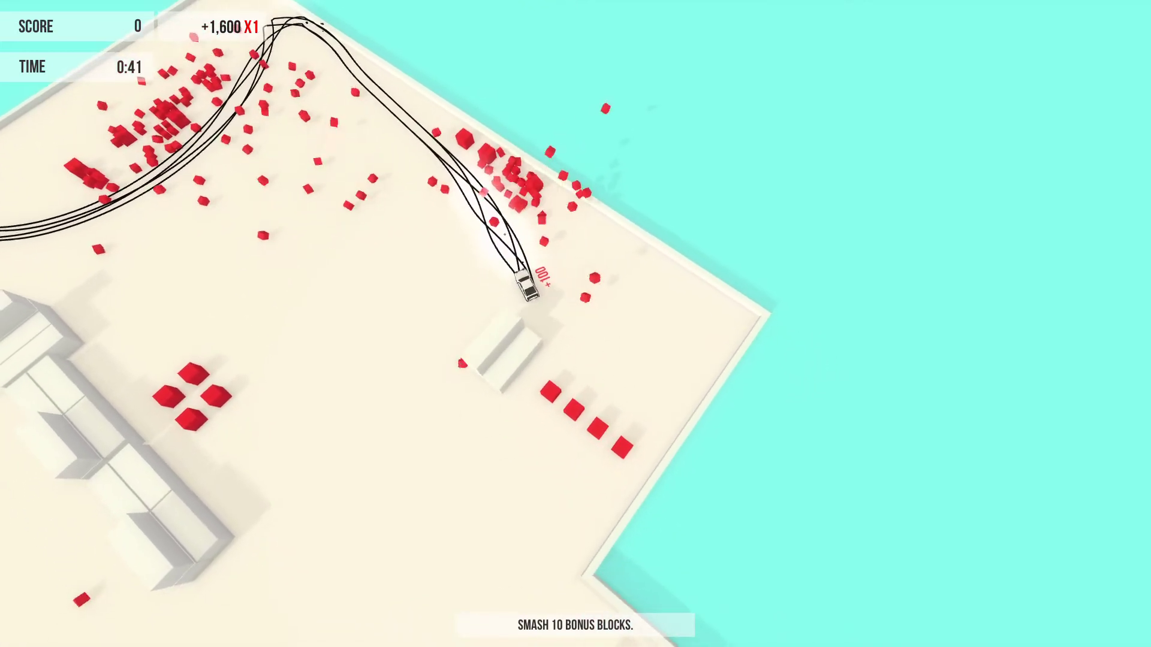
key("Up")
key("Right")
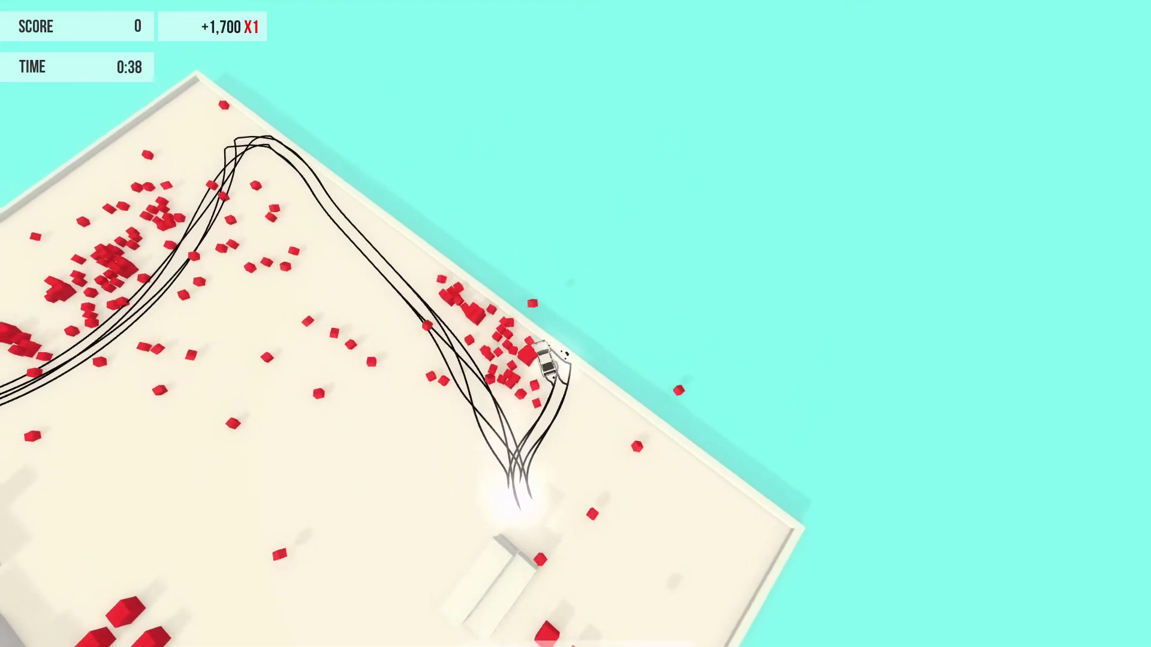
Drive through the edge cluster to the corner and arc tightly through the other cluster
key("Up")
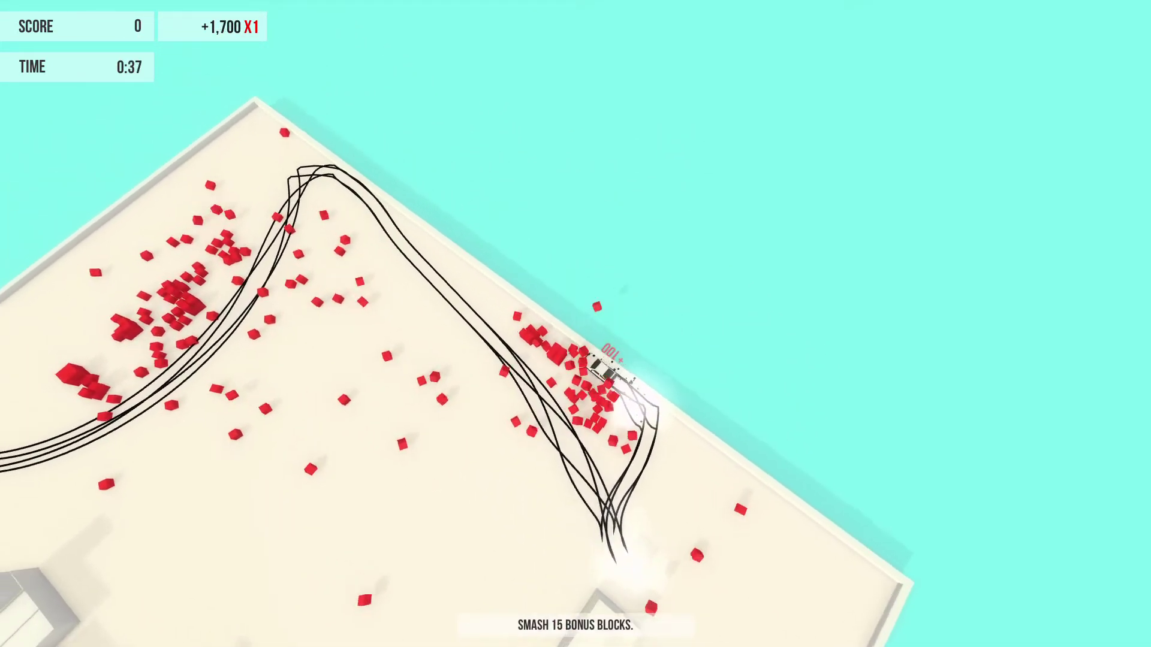
key("Left")
key("Up")
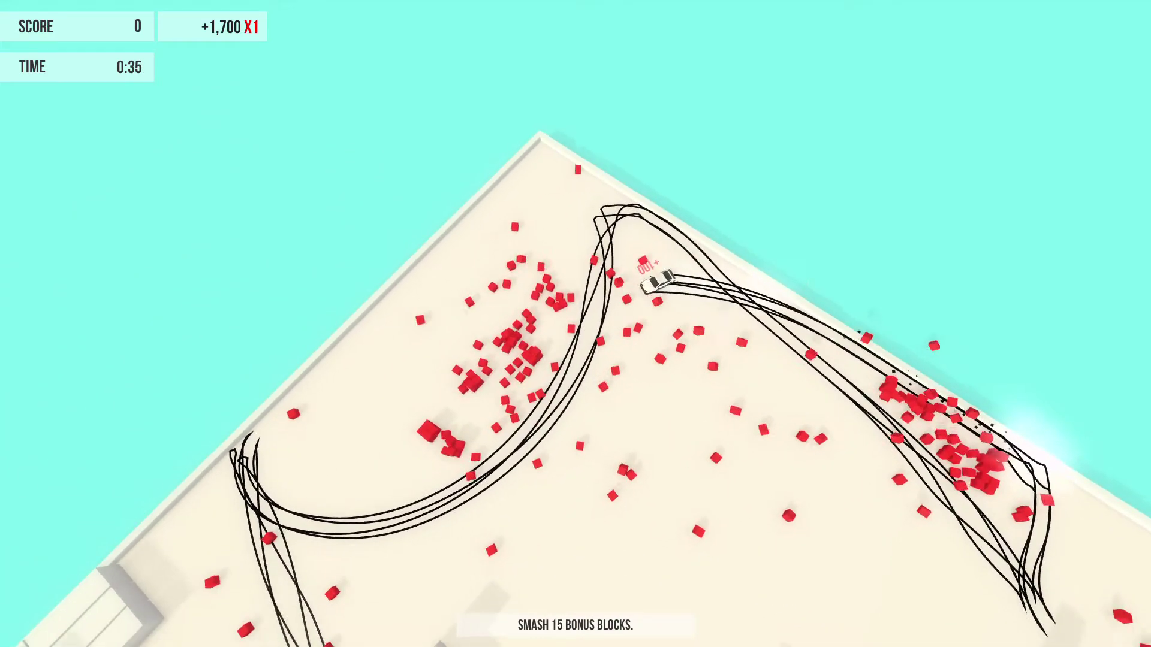
key("Left")
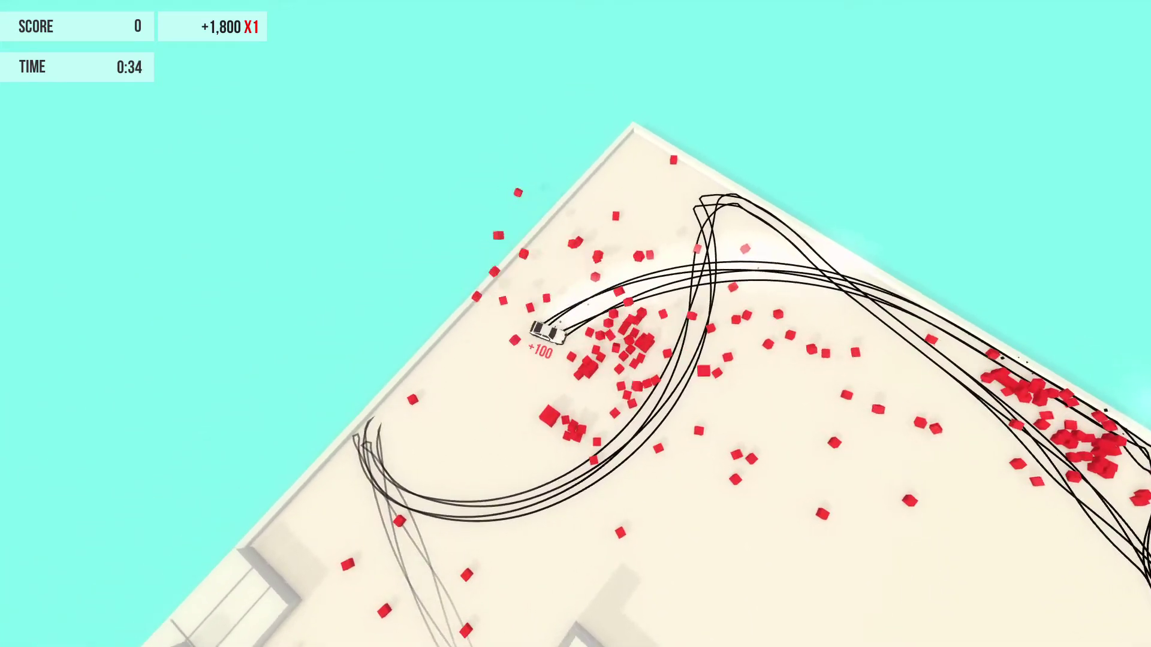
key("Up")
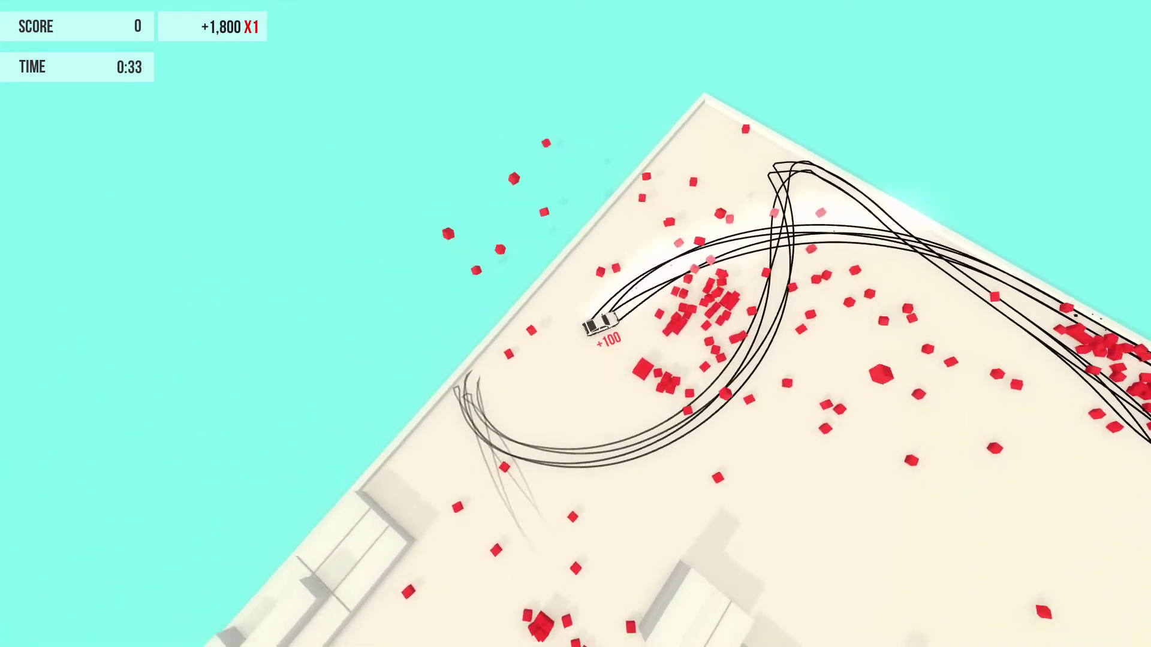
key("Left")
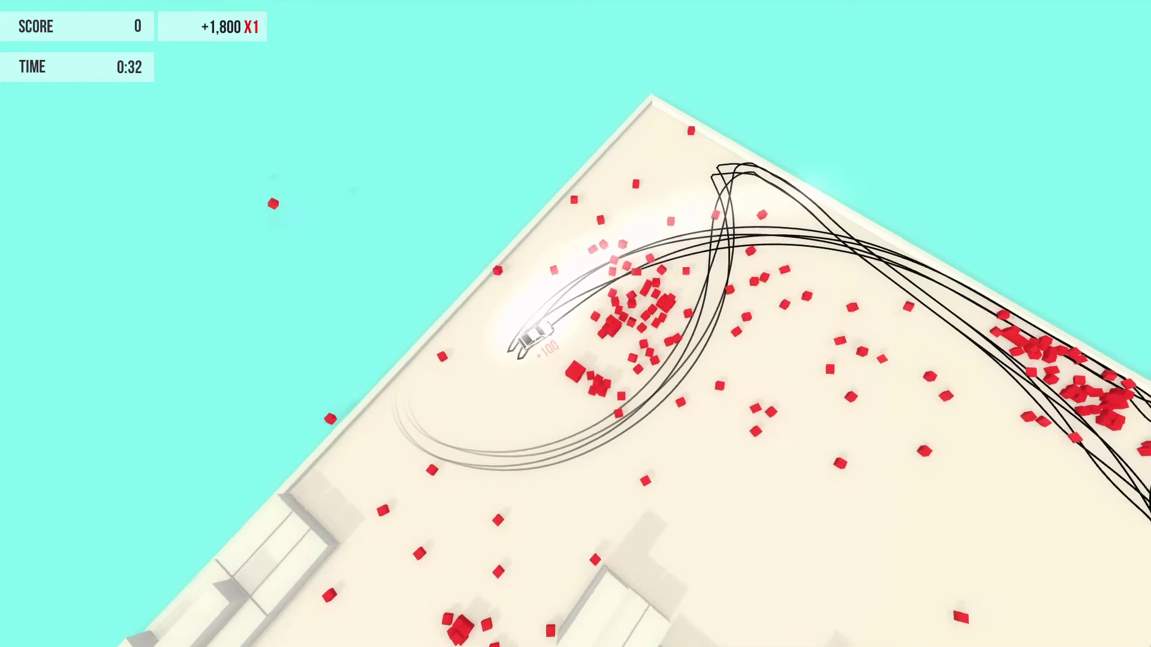
key("Up")
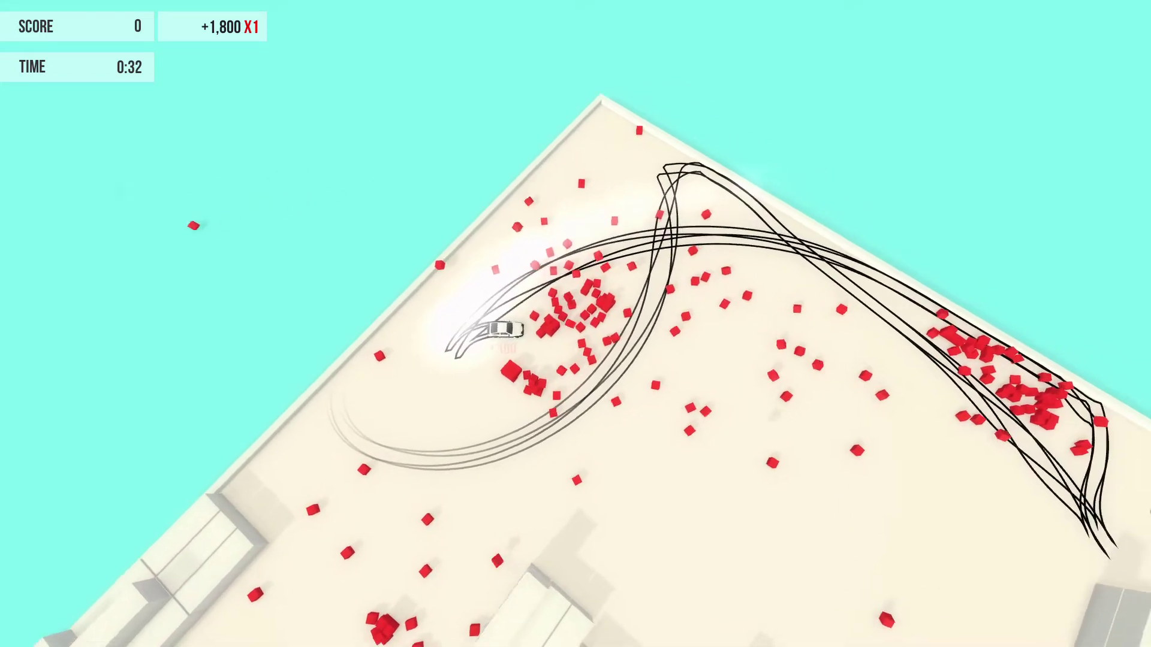
key("Left")
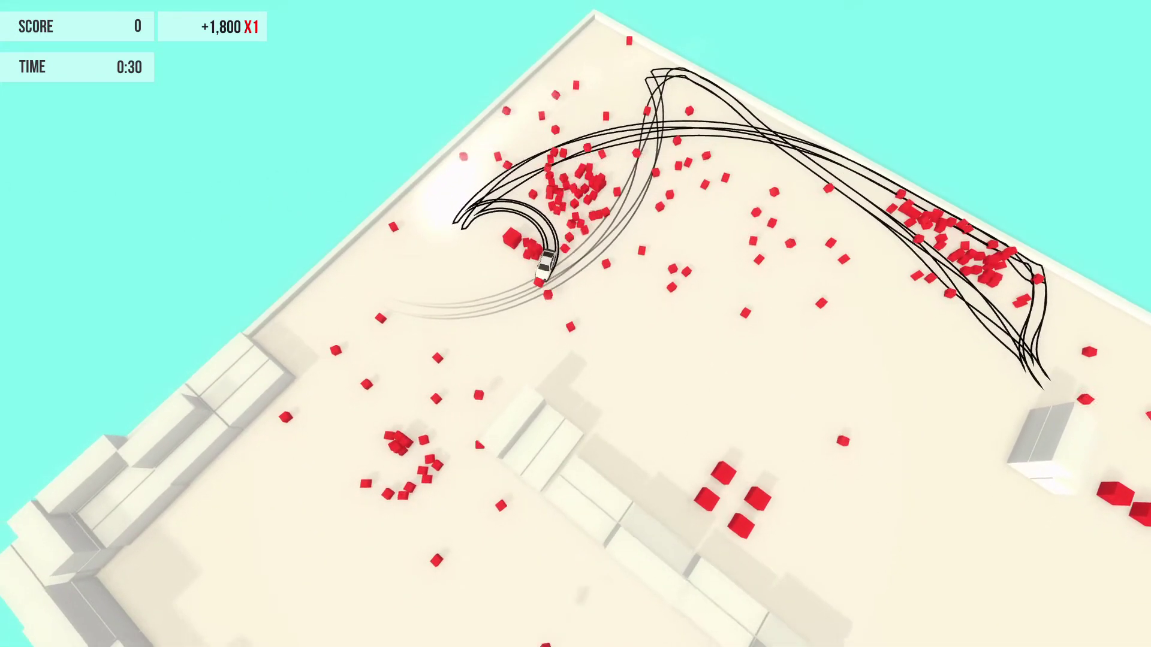
Keep smashing bonus blocks for combo until the timer ends at 6,200 points
key("Up")
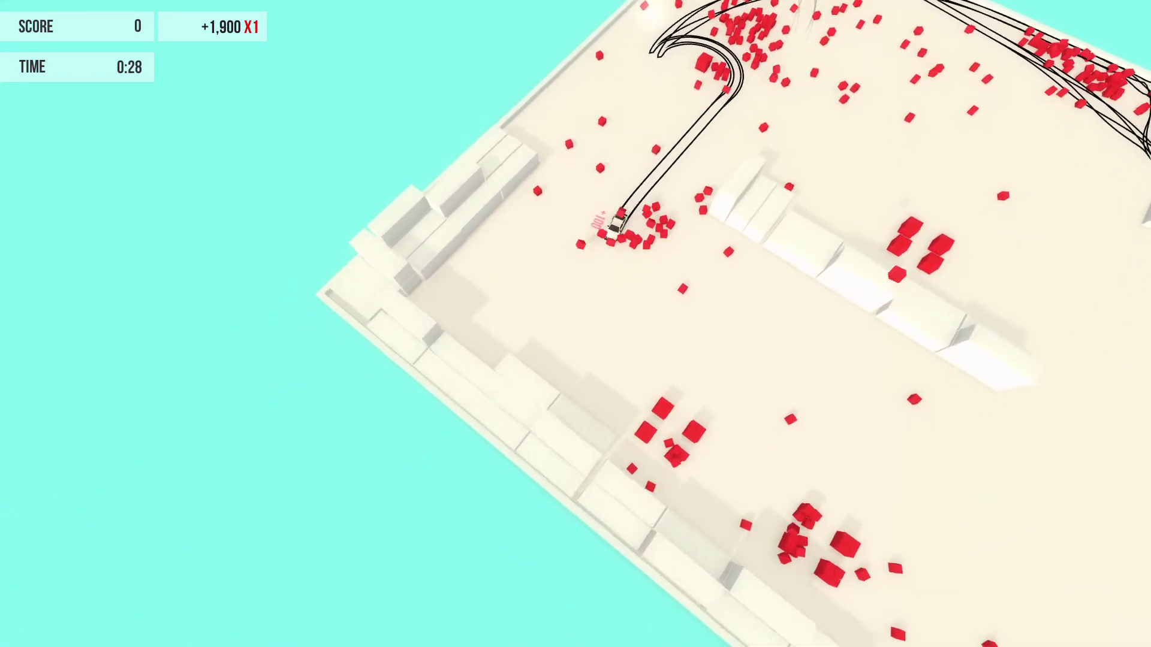
key("Up")
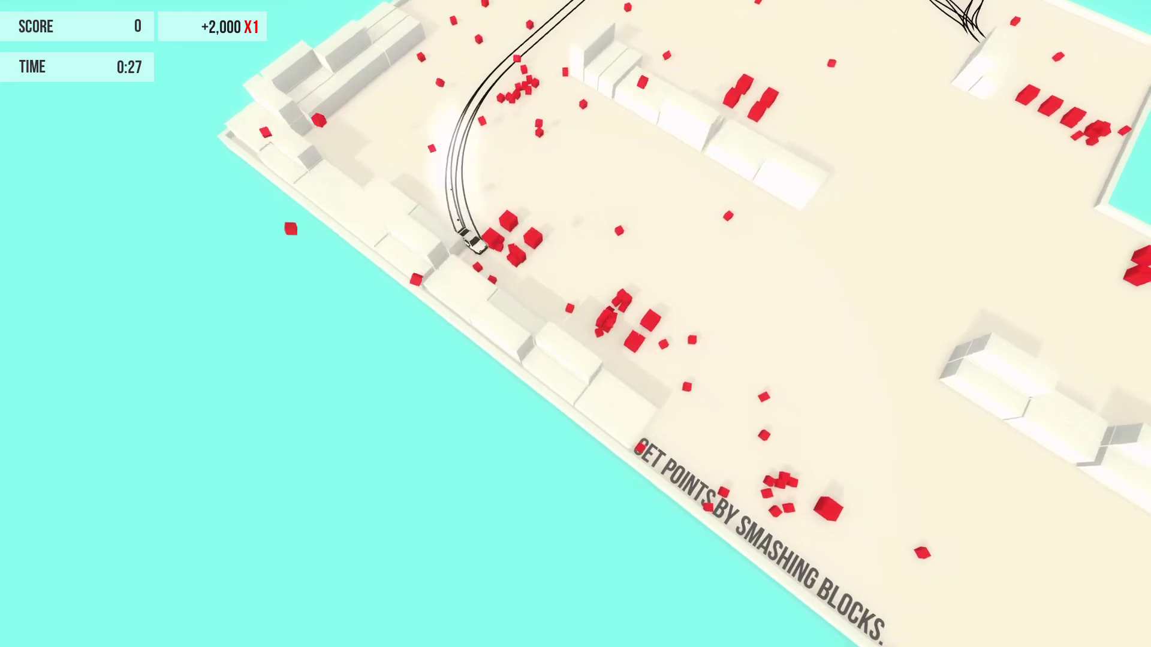
key("Up")
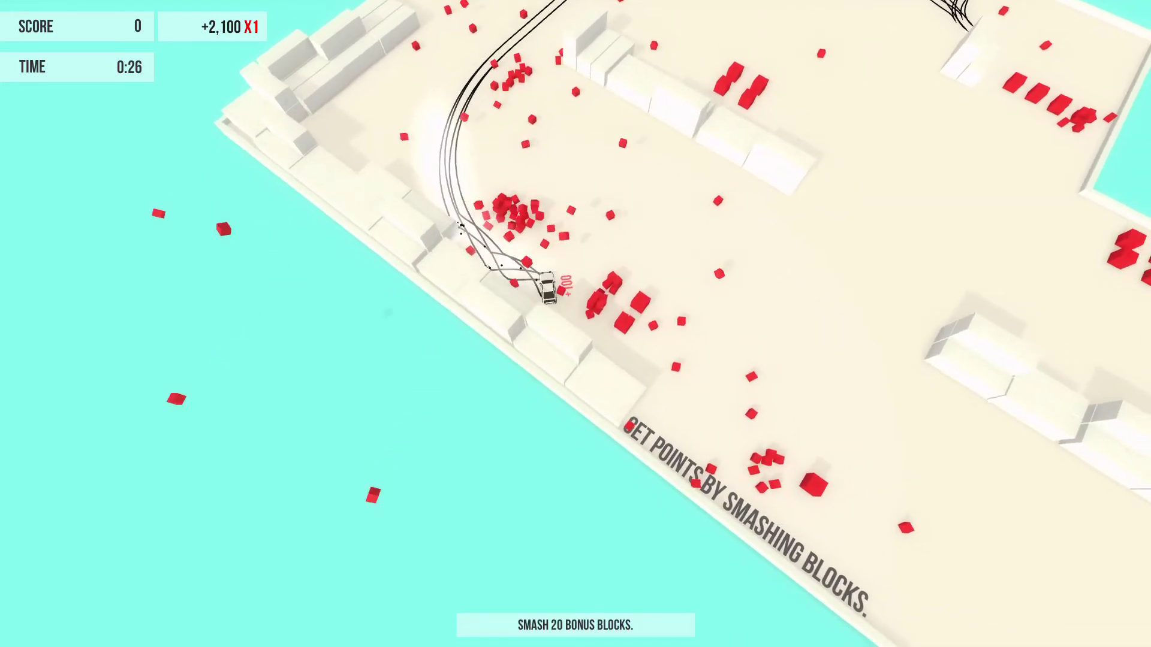
key("Up")
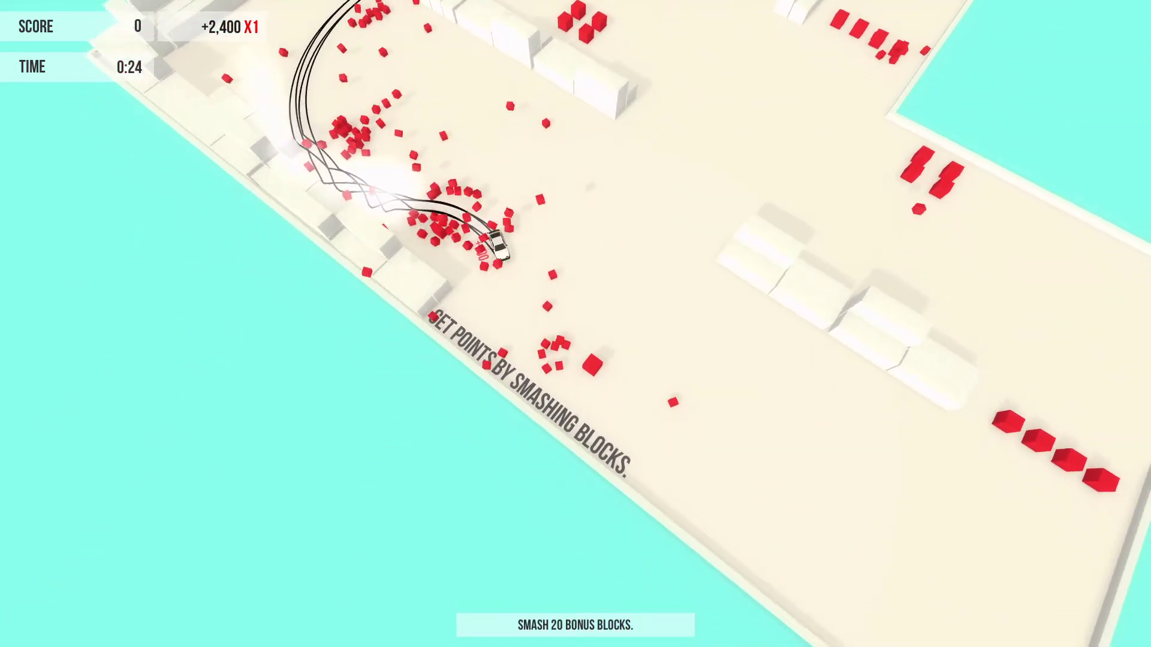
key("Up")
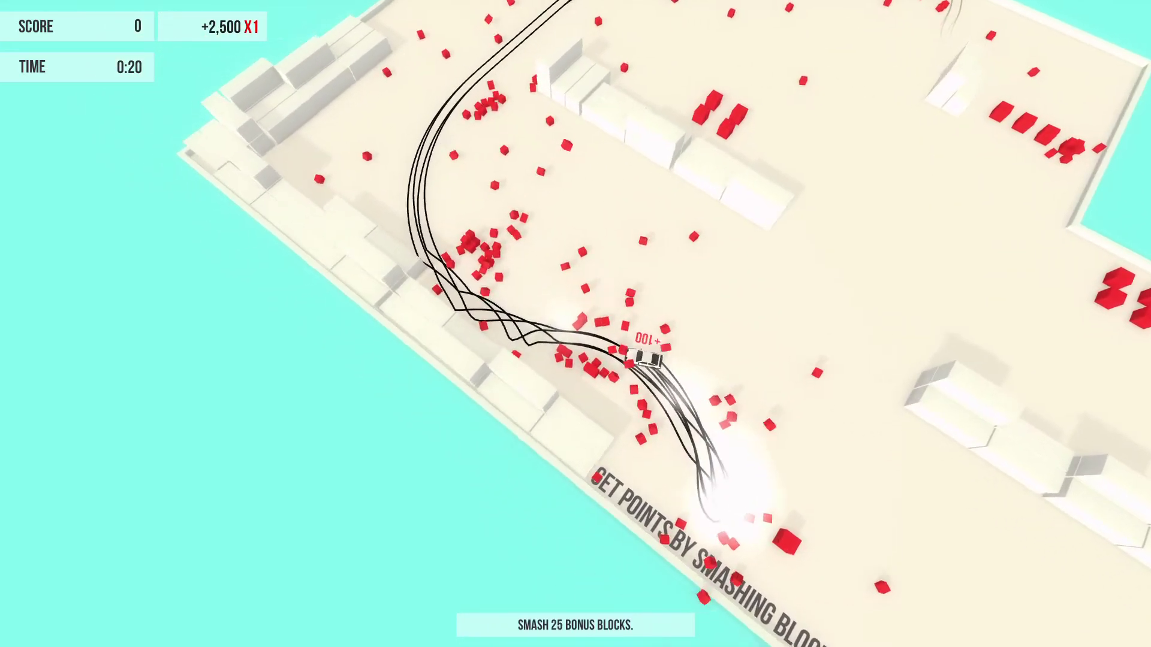
key("Up")
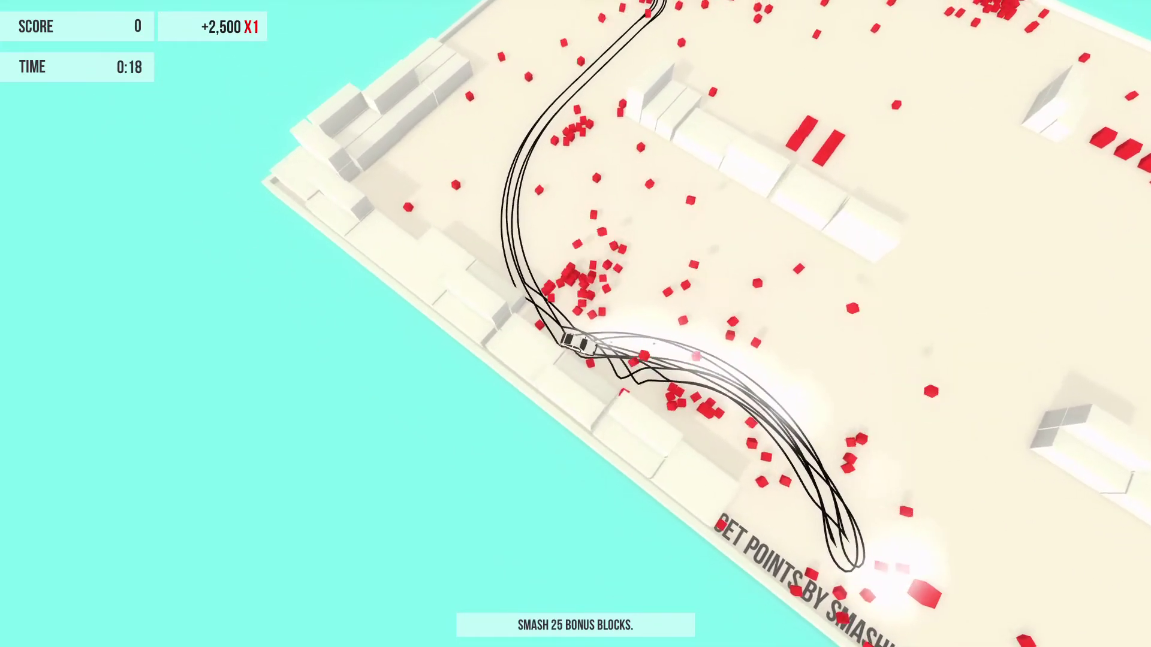
key("Up")
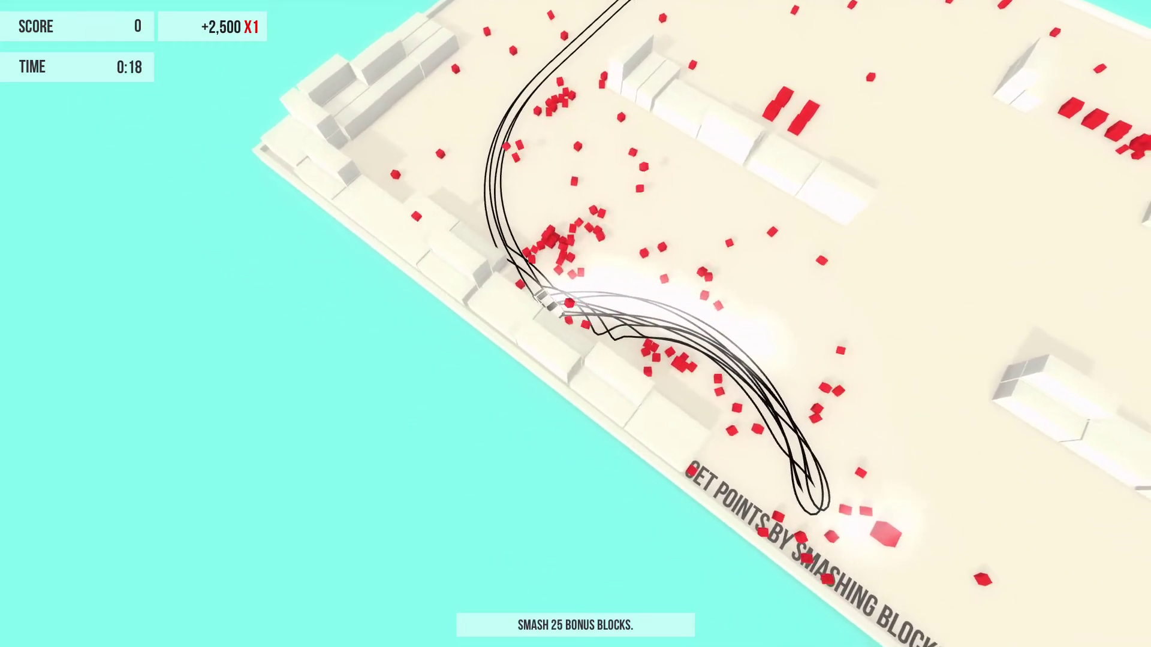
key("Up")
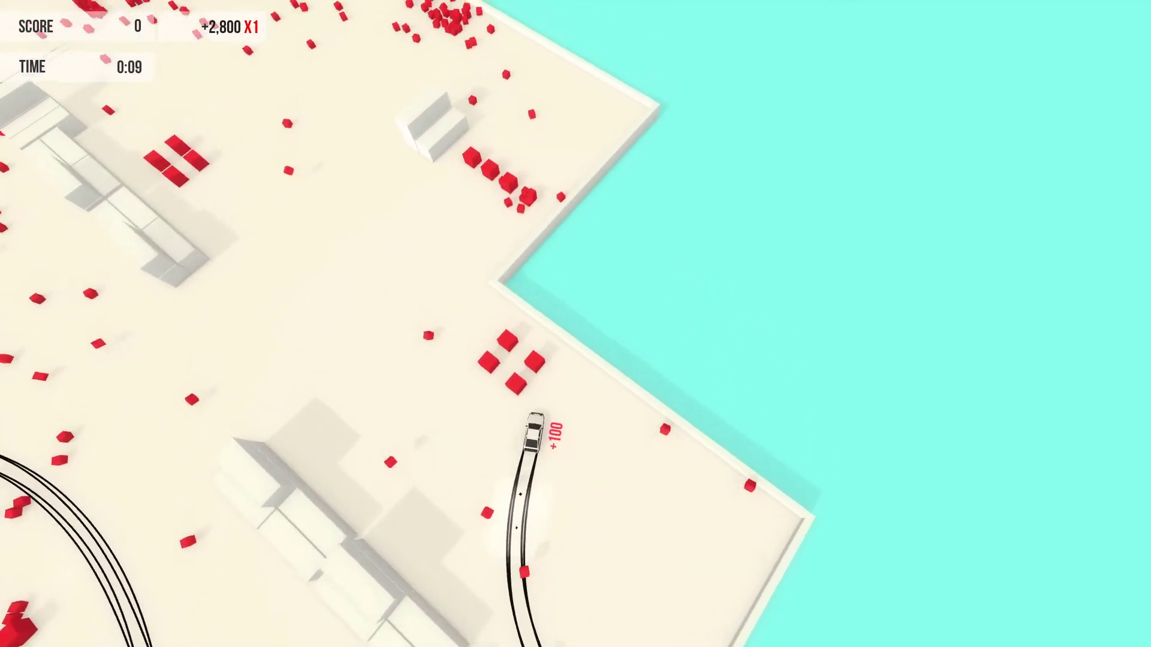
key("Up")
key("Left")
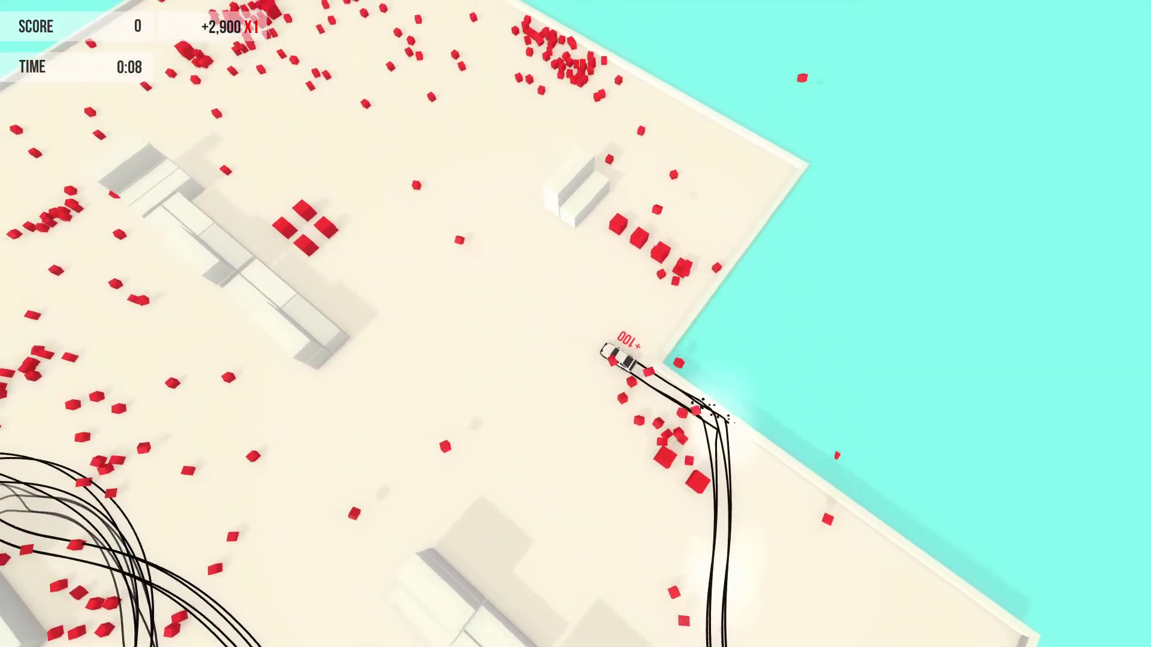
key("Up")
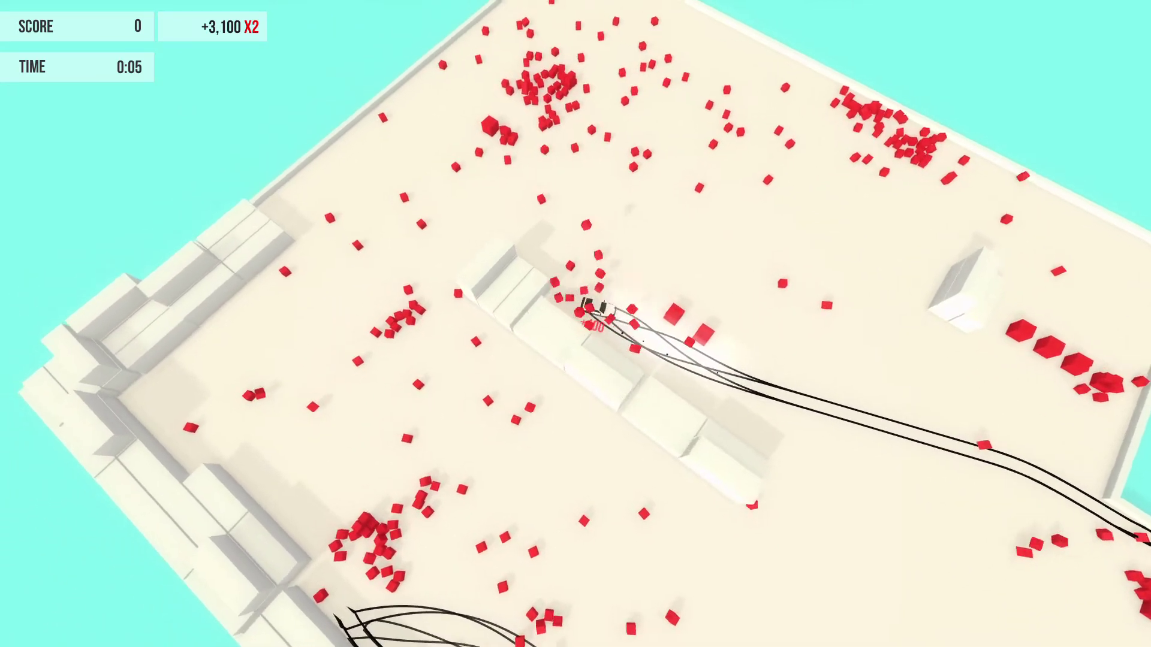
key("Up")
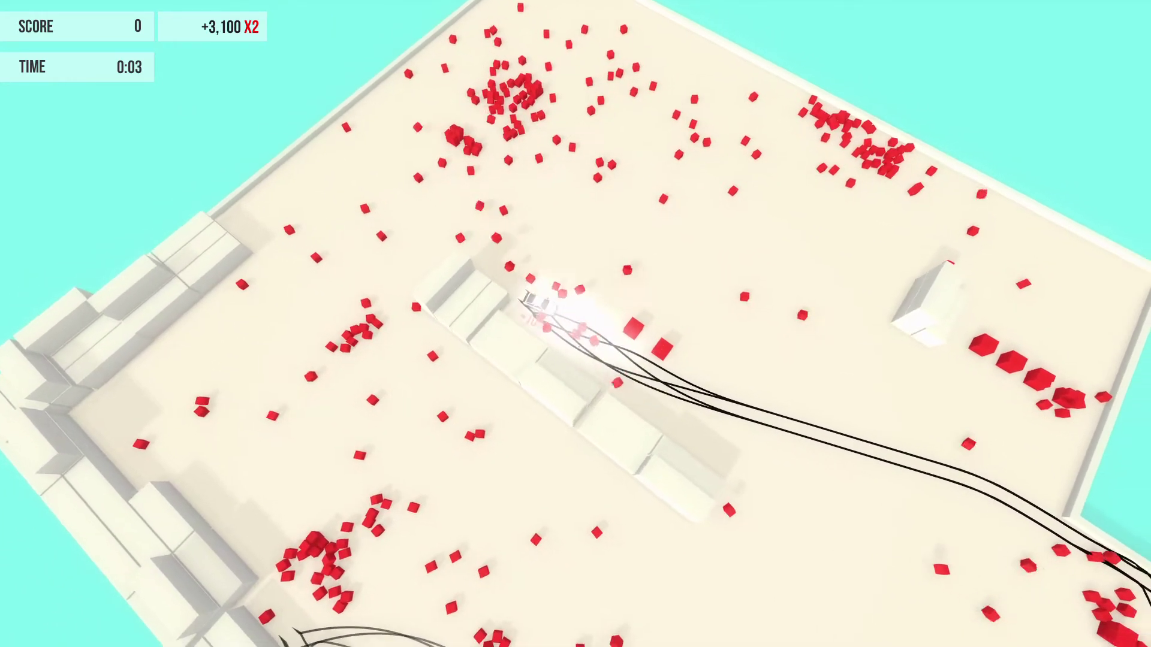
key("Up")
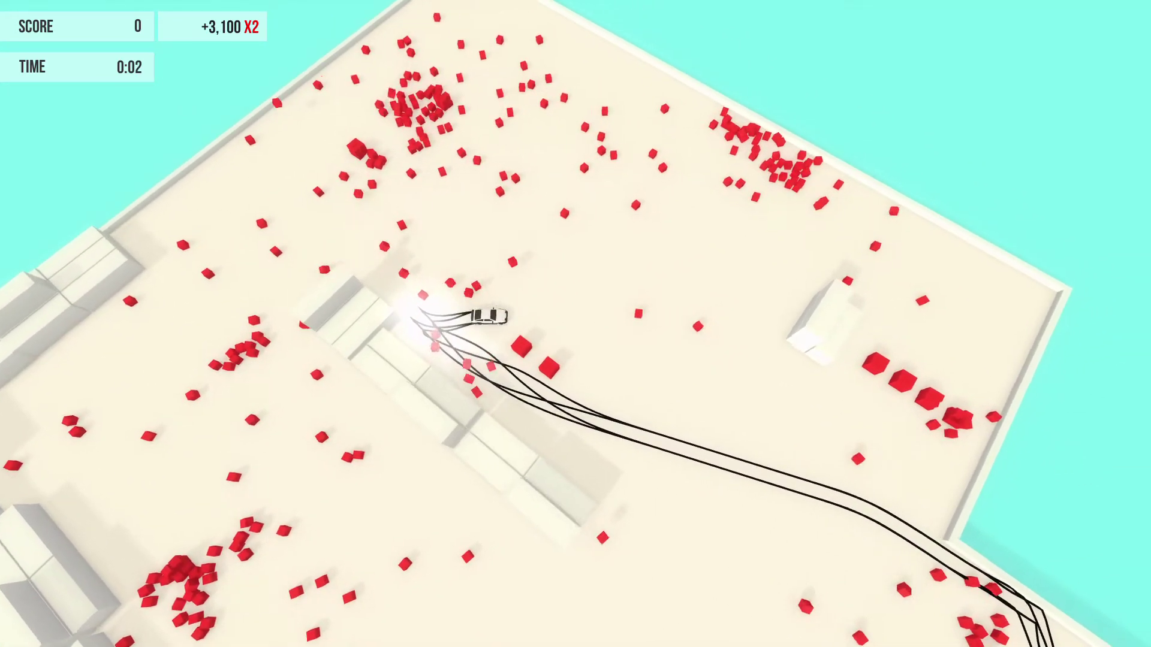
key("Down")
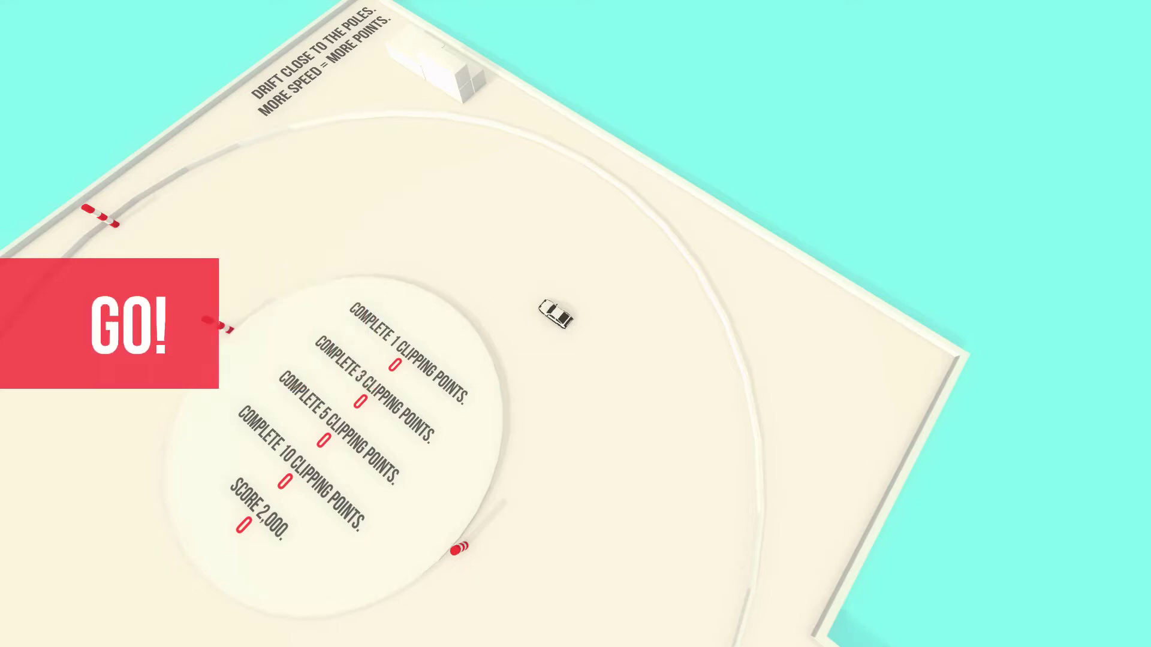
Drift around the circle near the poles until the run ends at 1,200 points
key("Up")
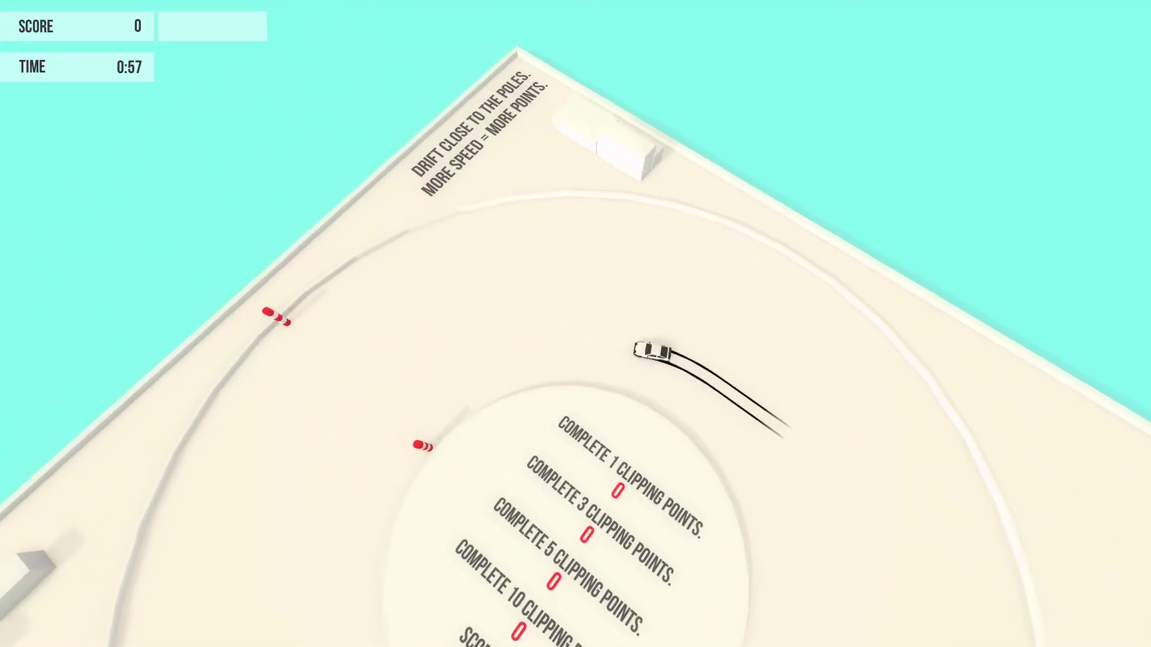
key("Up")
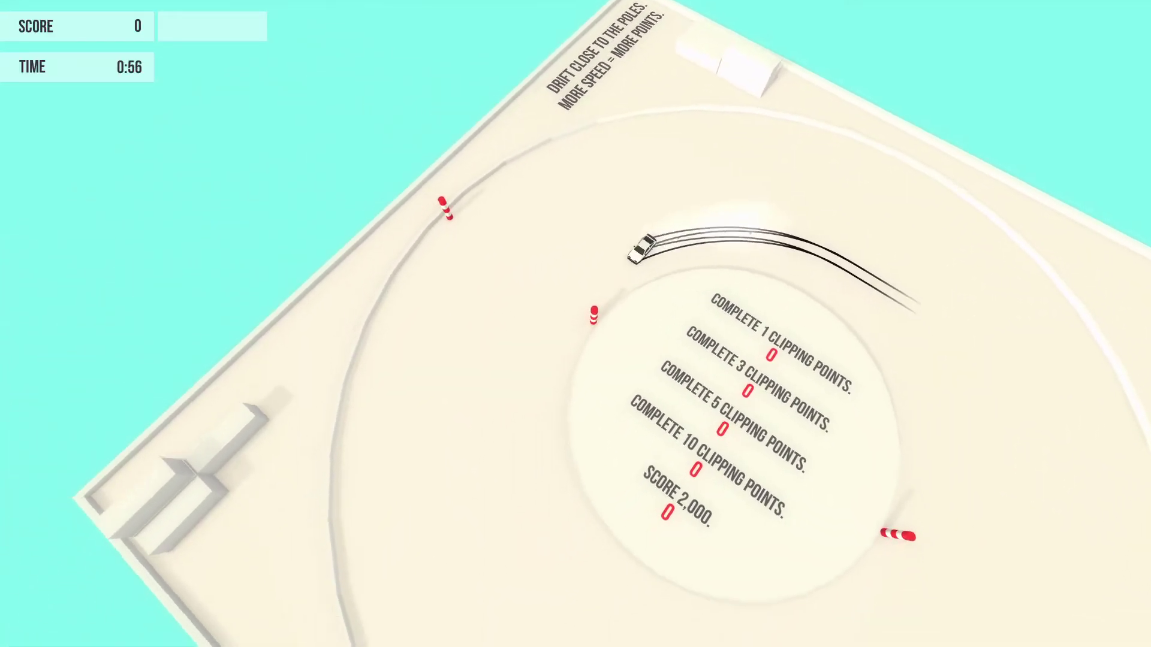
key("Up")
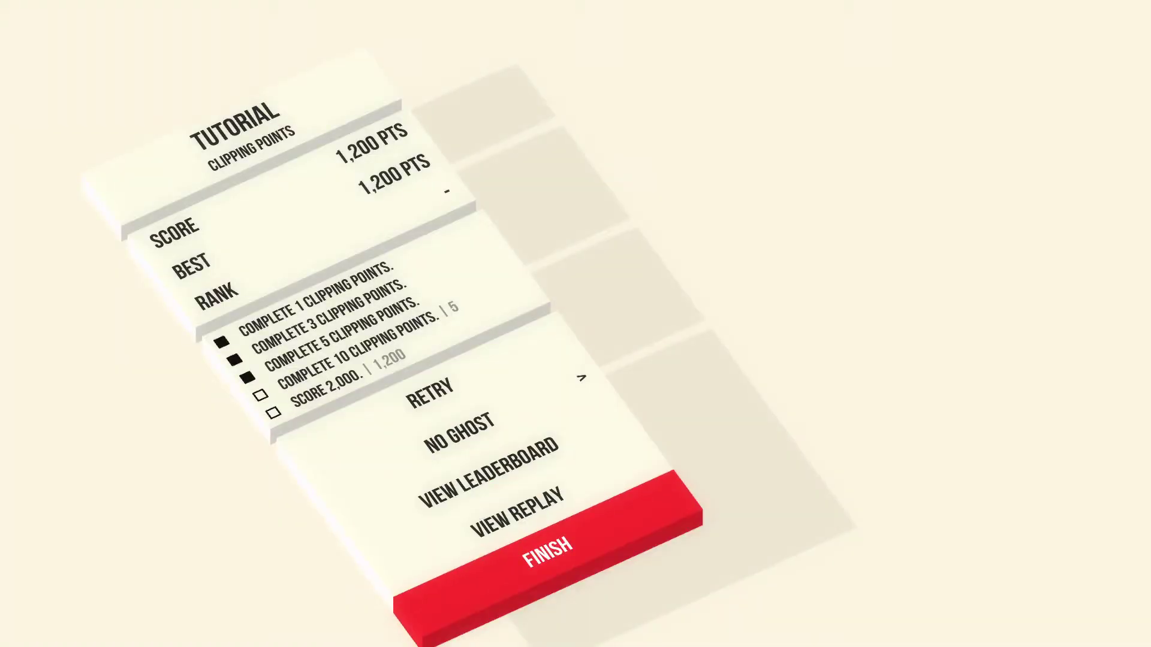
Finish the results, switch the event to Drift Track Hamamatsu, and start it
key("Return")
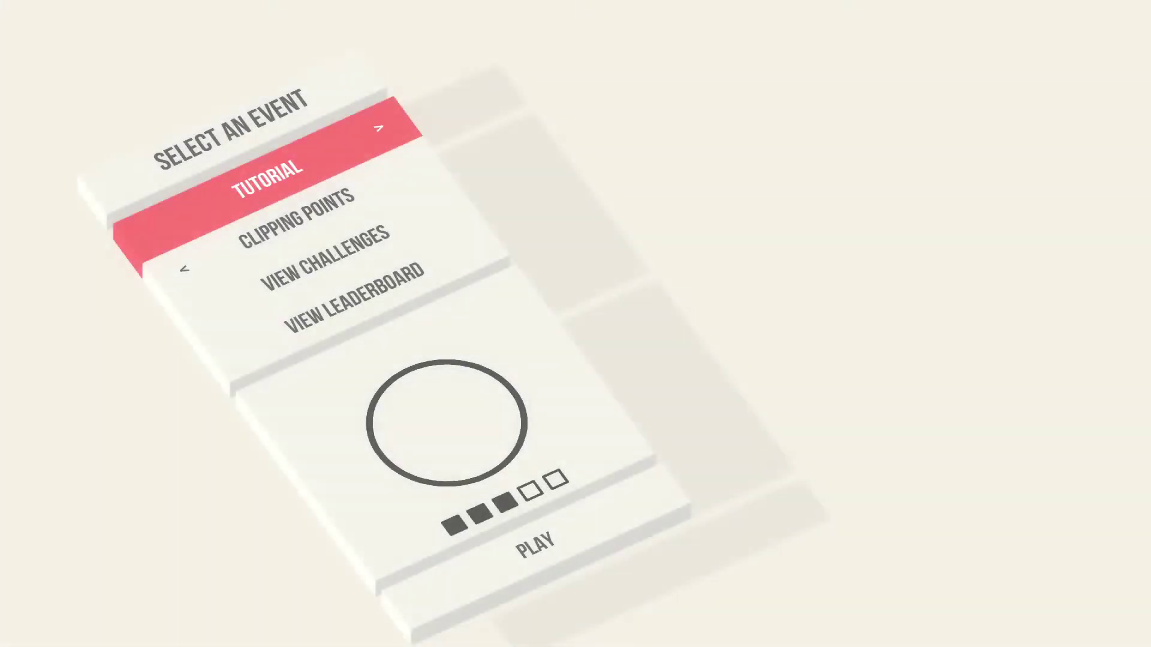
key("Down")
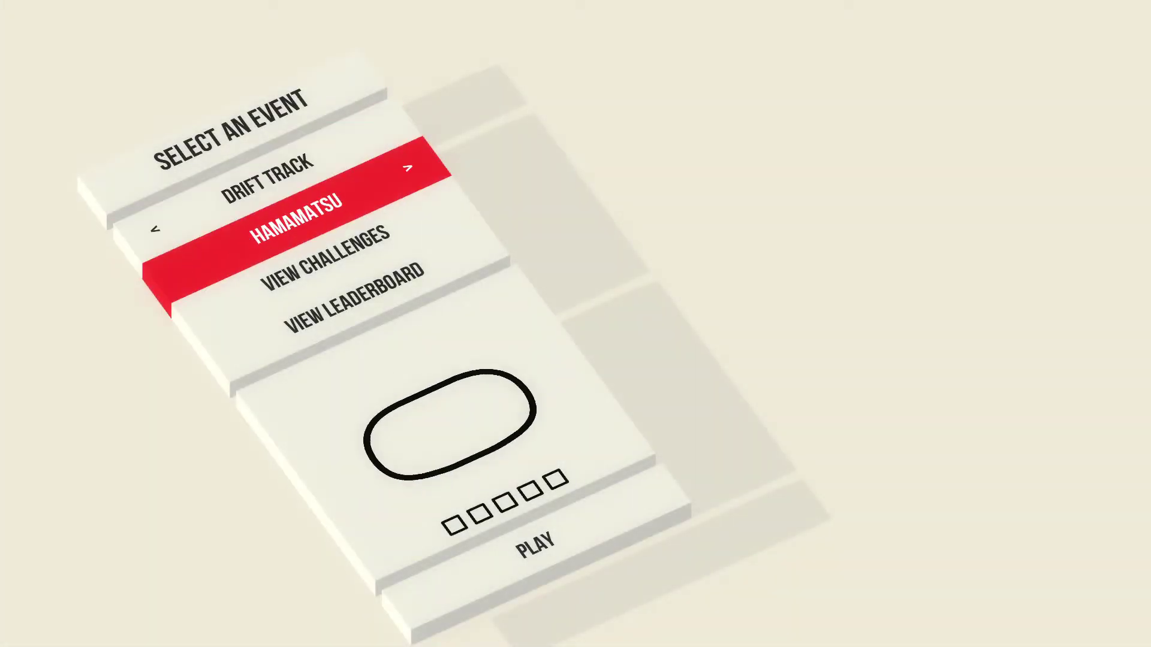
key("Down")
key("Down")
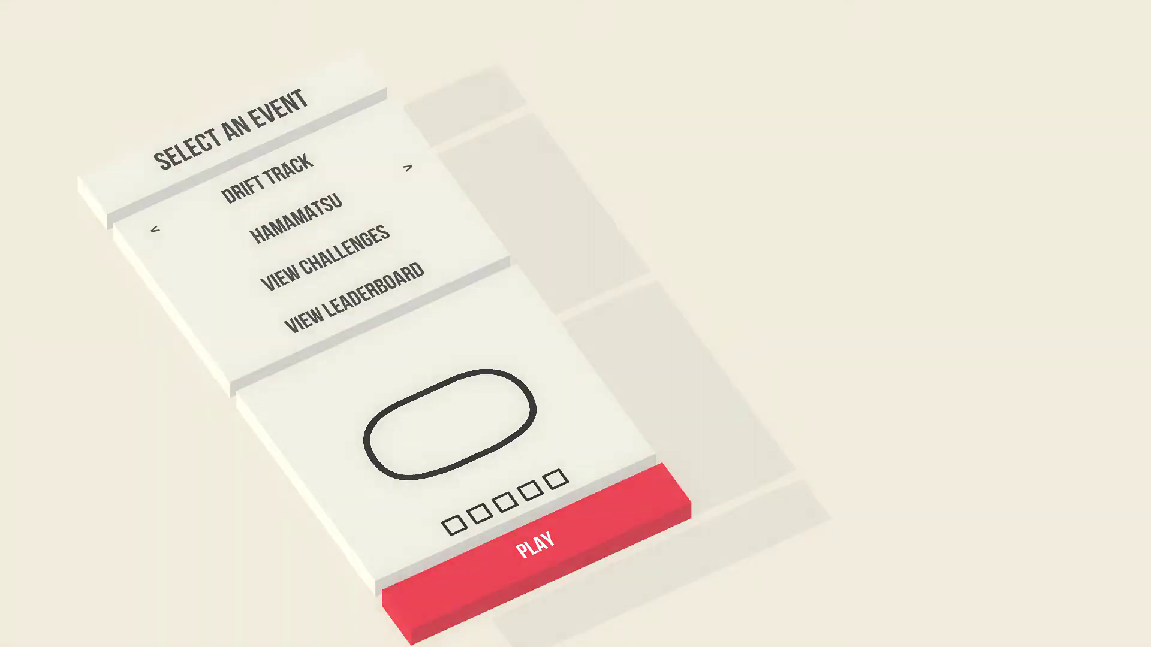
key("Return")
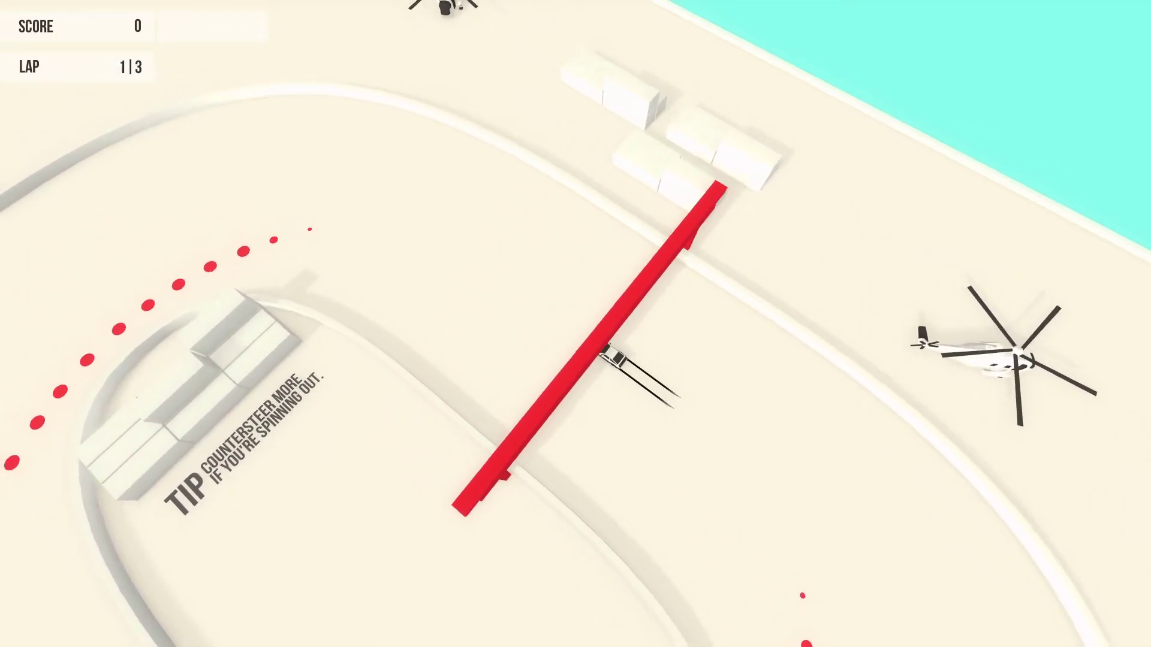
Drift lap 1's opening curve, hairpin and sweeper, banking the multiplied points
key("Up")
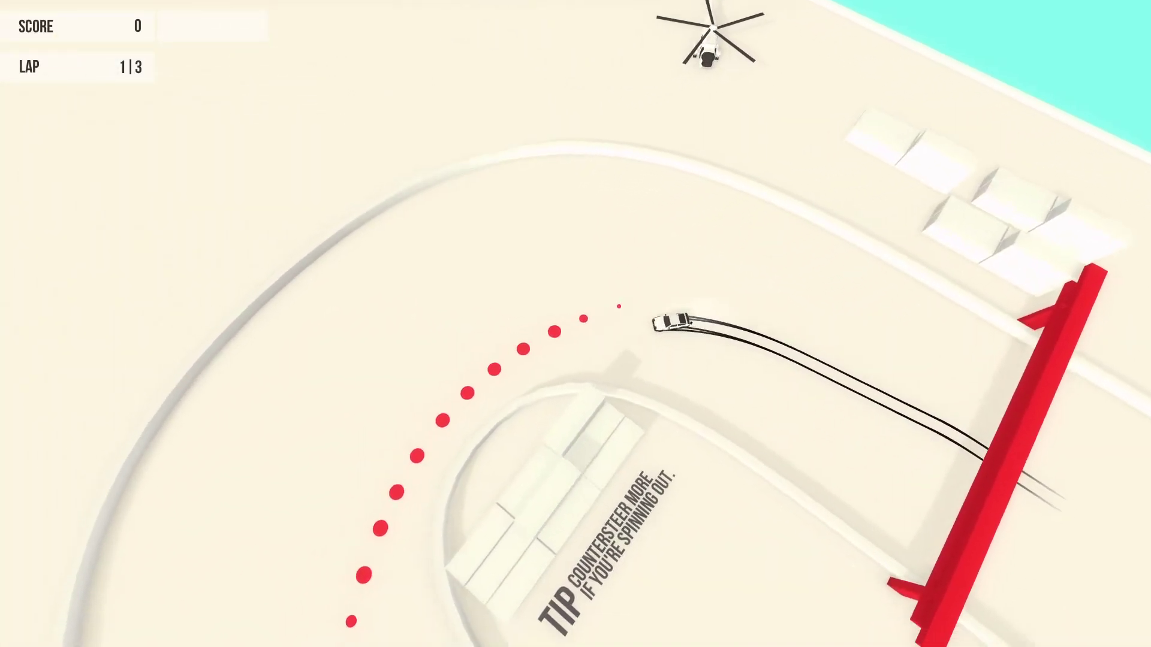
key("Up")
key("Left")
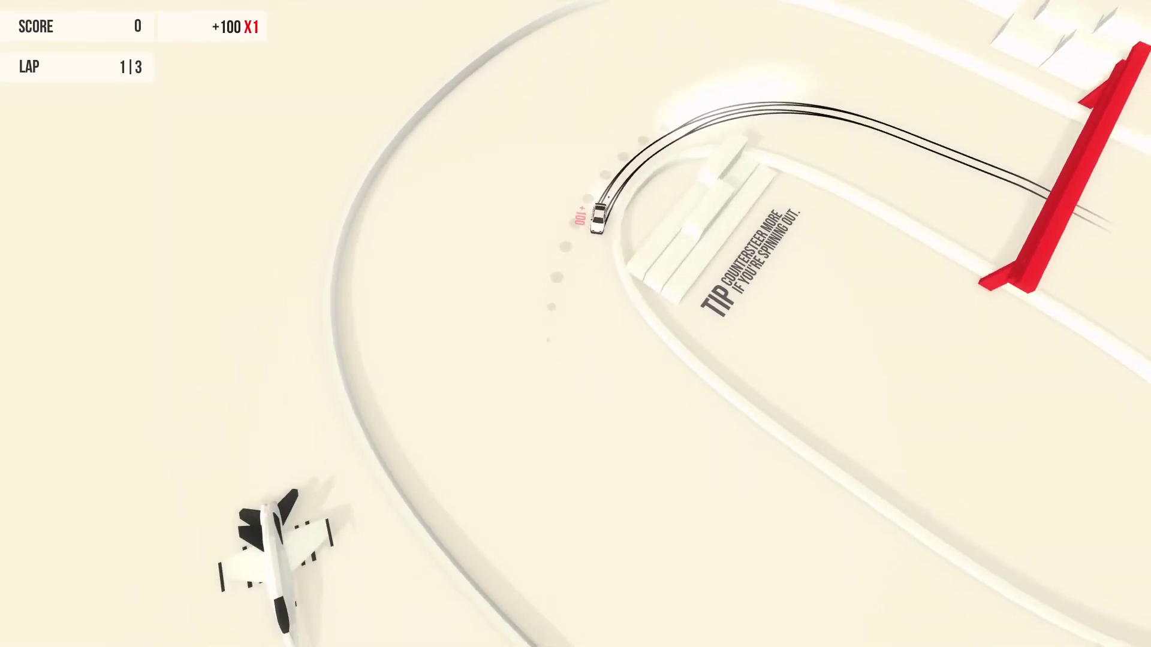
key("Up")
key("Left")
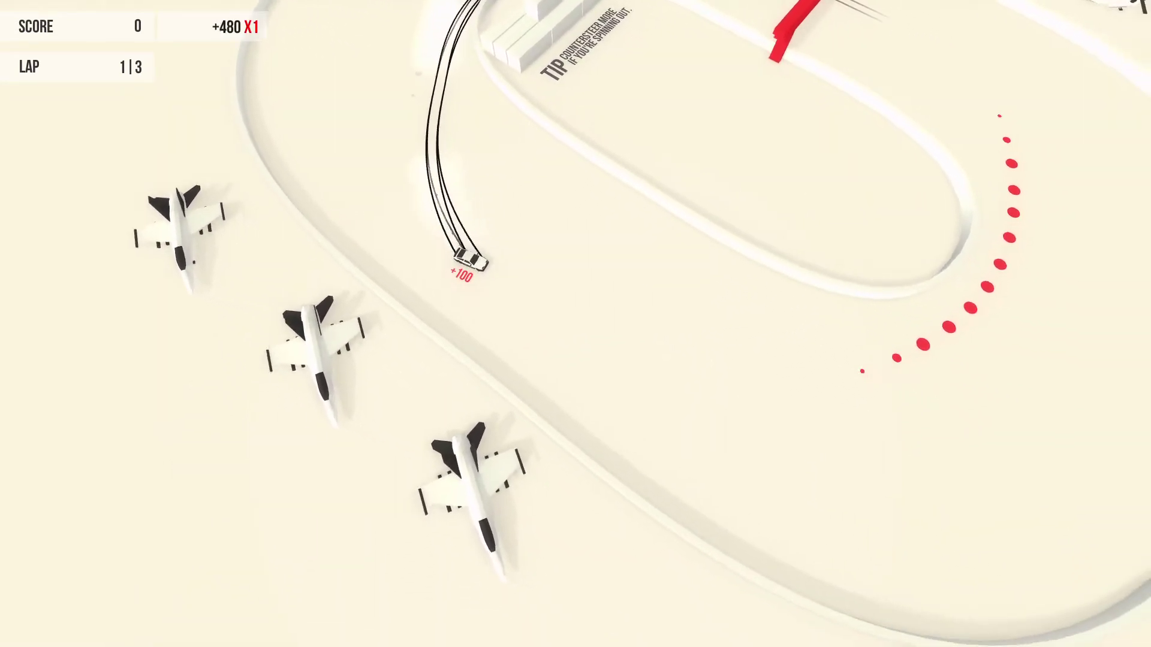
key("Up")
key("Left")
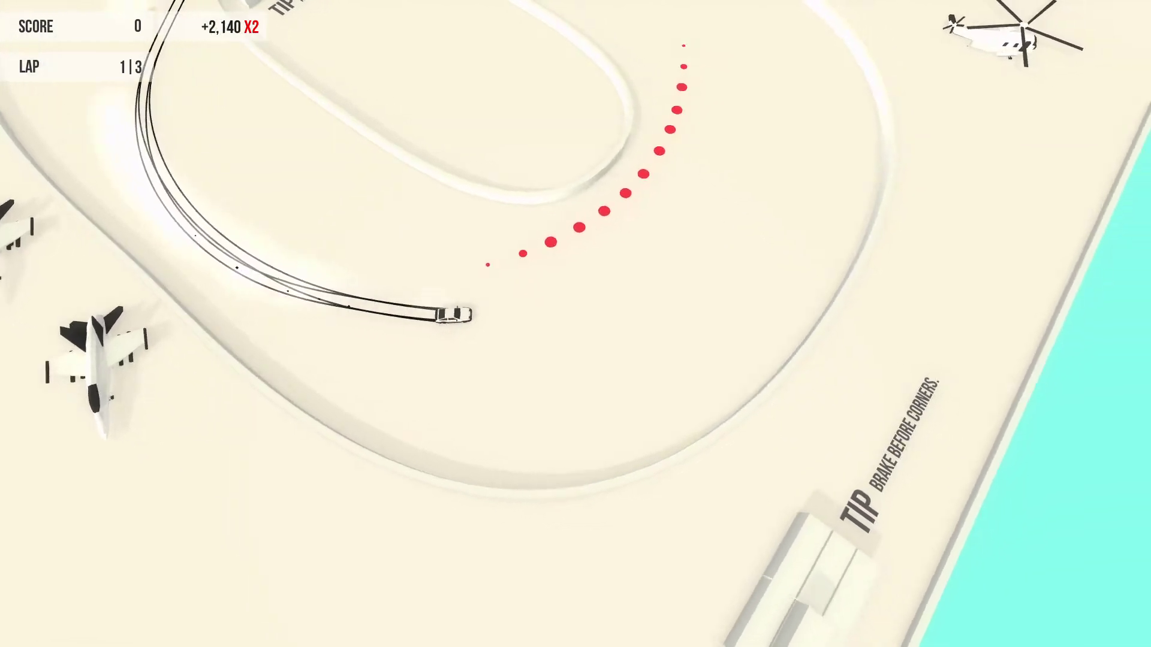
key("Up")
key("Left")
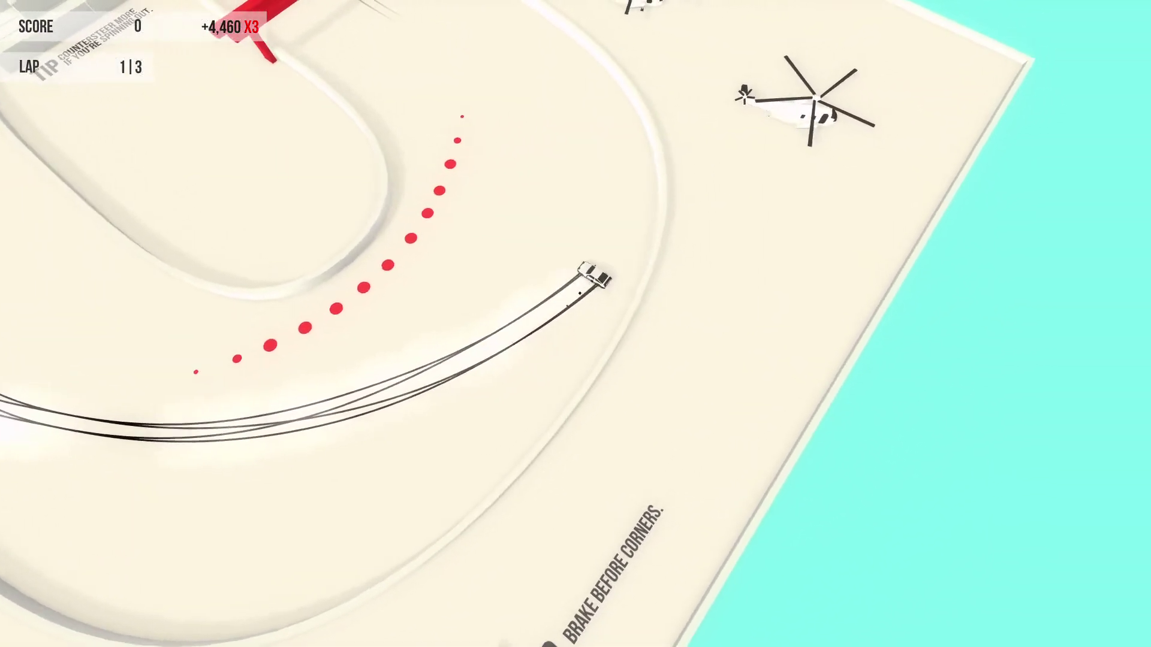
key("Up")
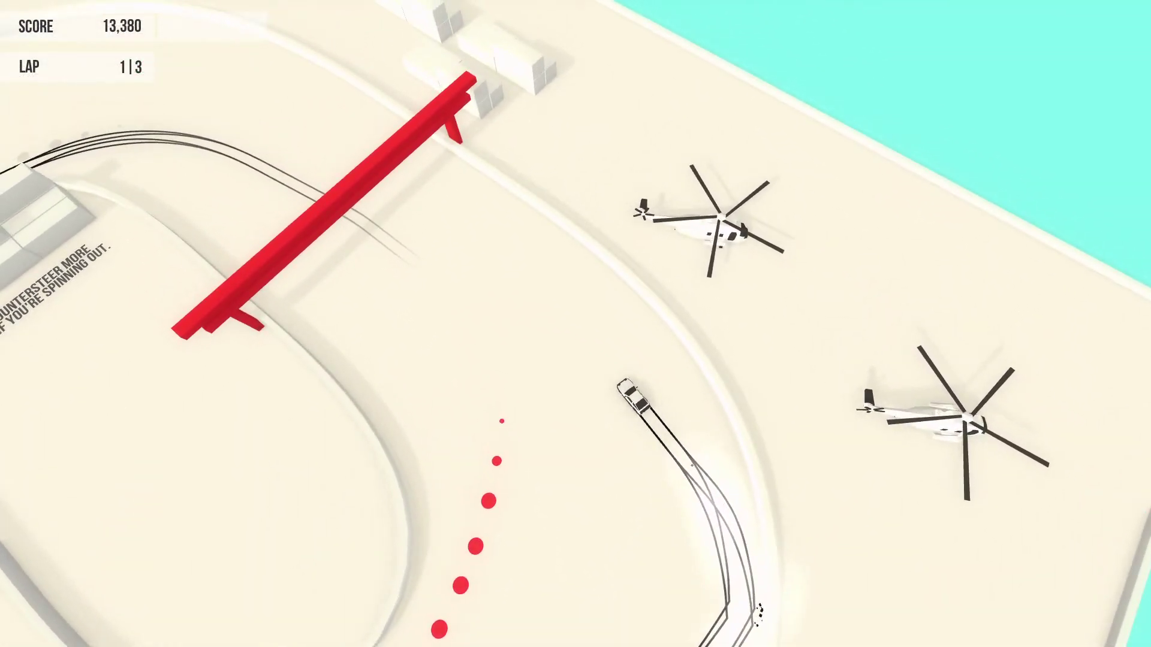
Cross the red gate into lap 2 and drift its curves along the red dots
key("Up")
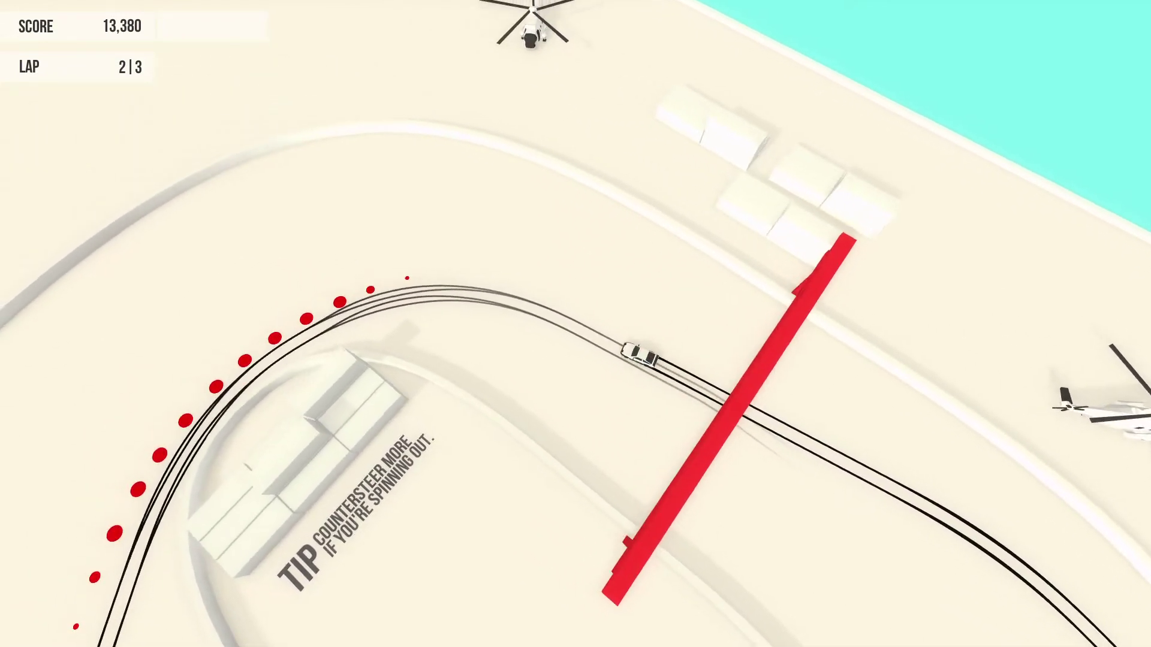
key("Up")
key("Left")
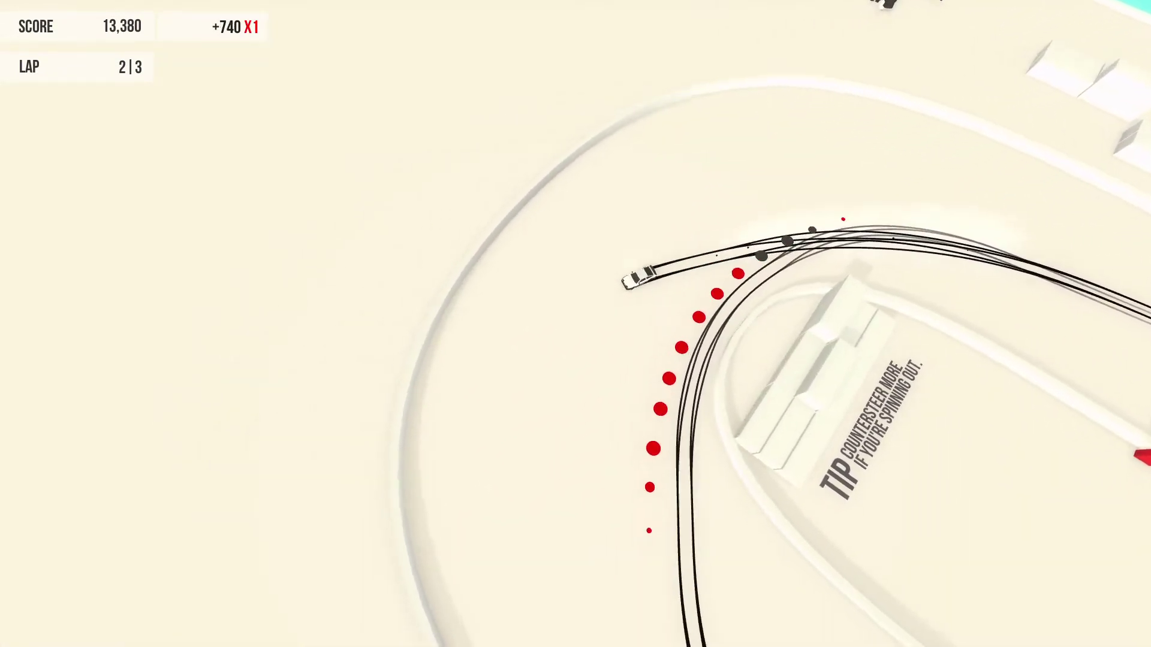
key("Up")
key("Left")
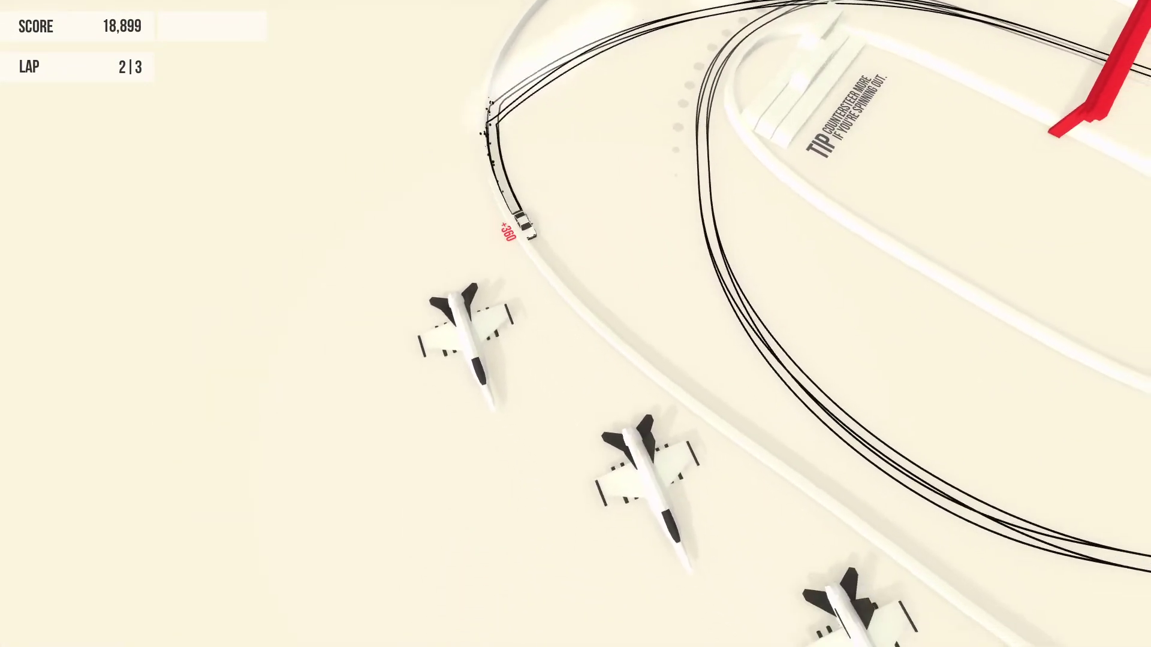
key("Up")
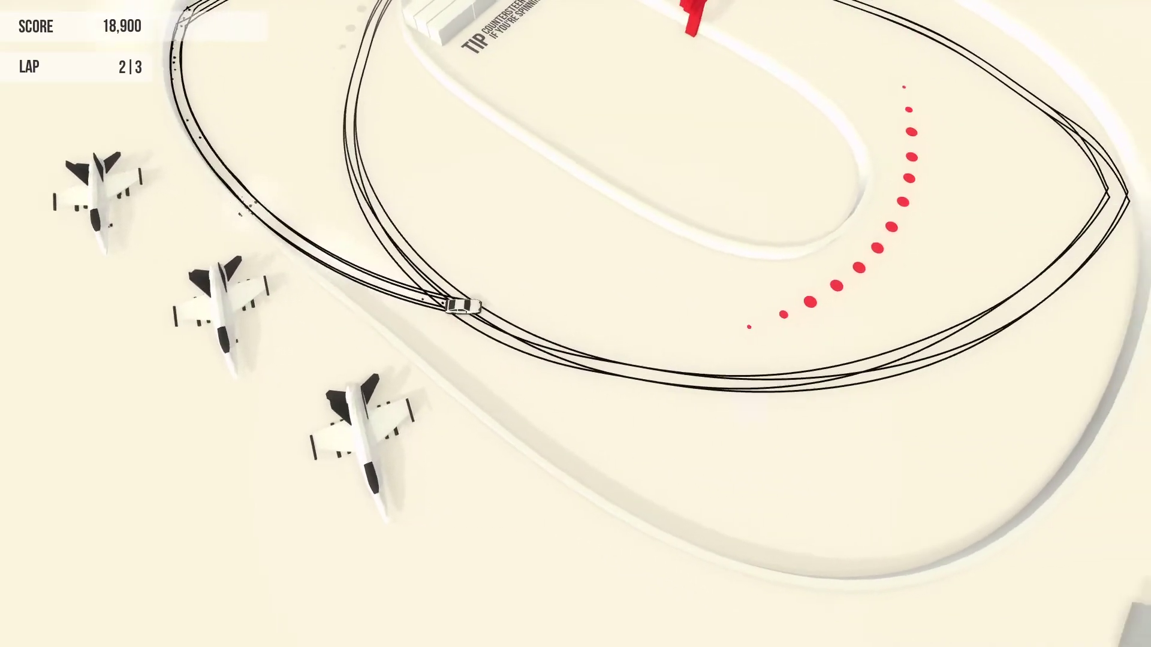
key("Left")
key("Up")
Finish lap 2 with a short exit drift and cross the gate into lap 3
key("Left")
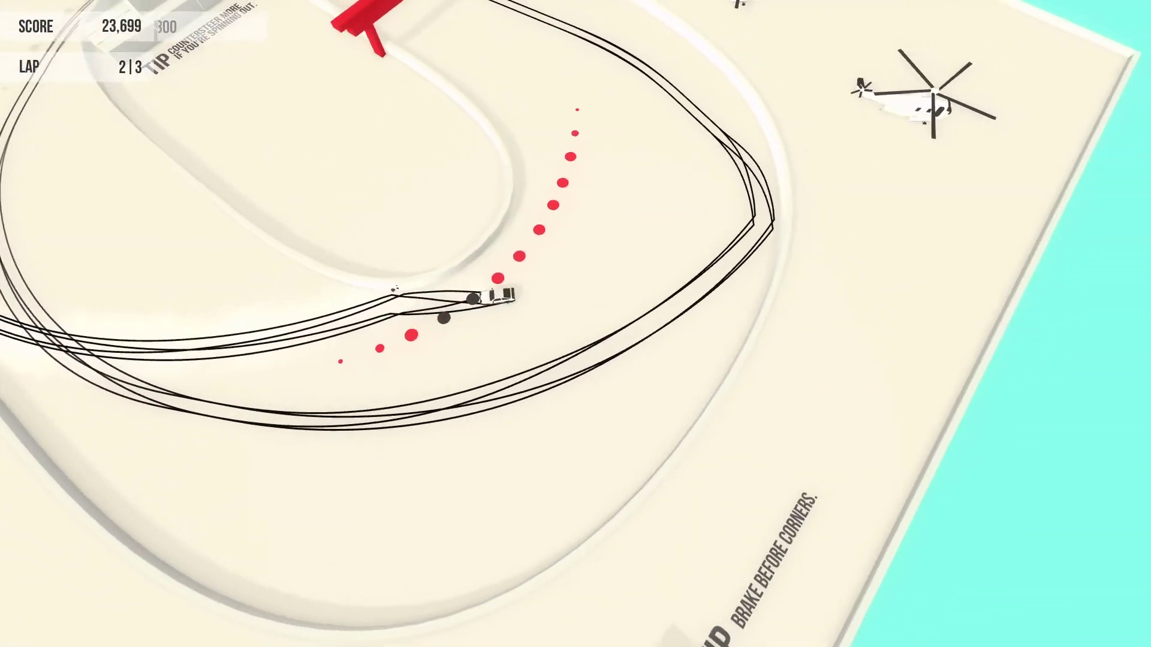
key("Up")
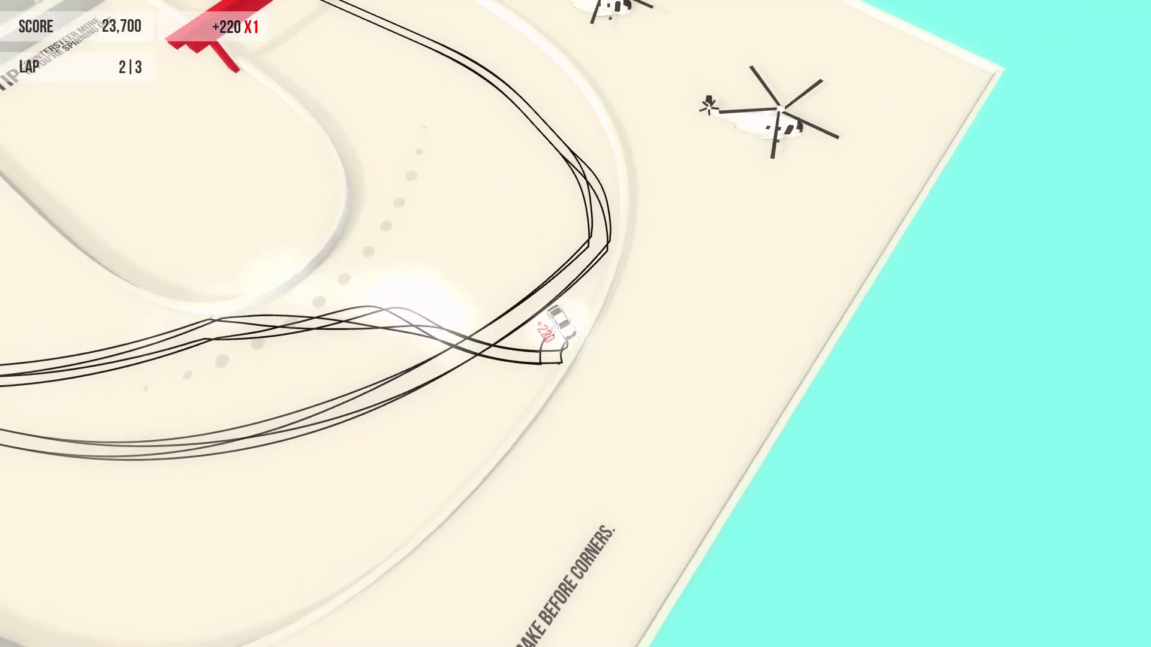
key("Up")
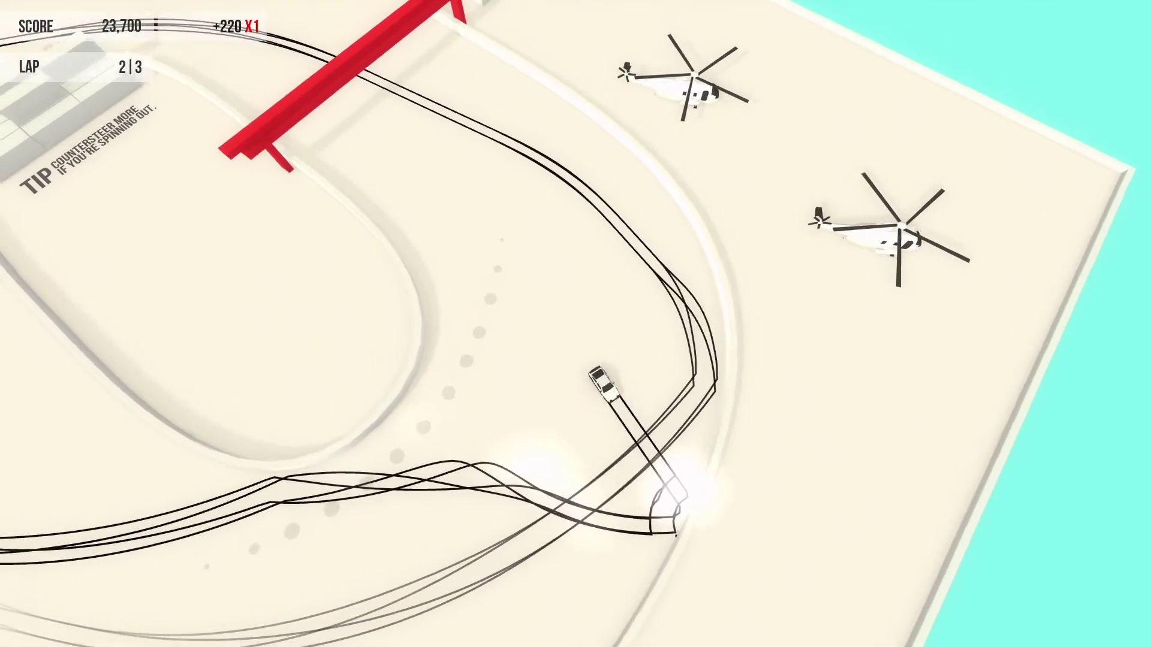
key("Up")
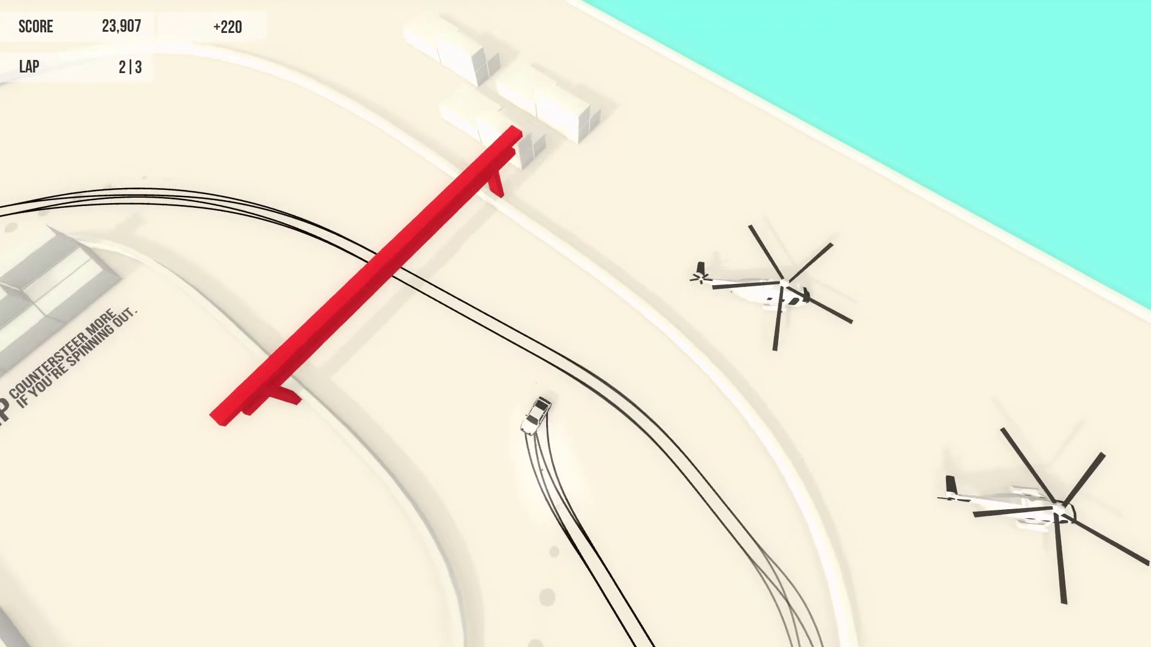
key("Up")
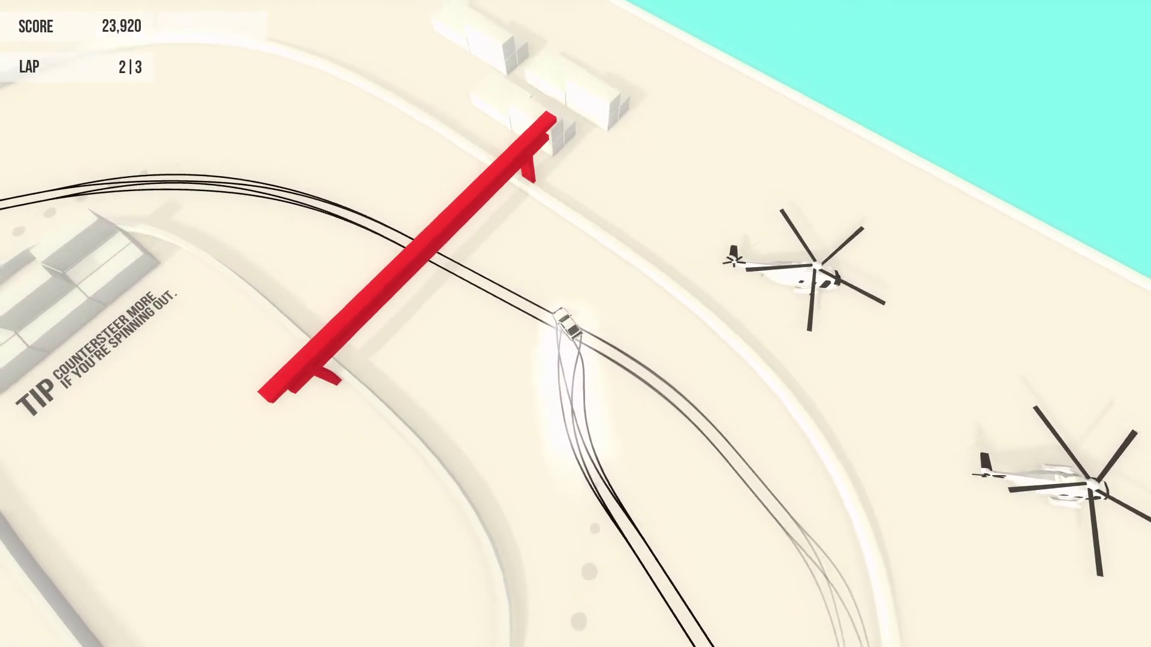
key("Up")
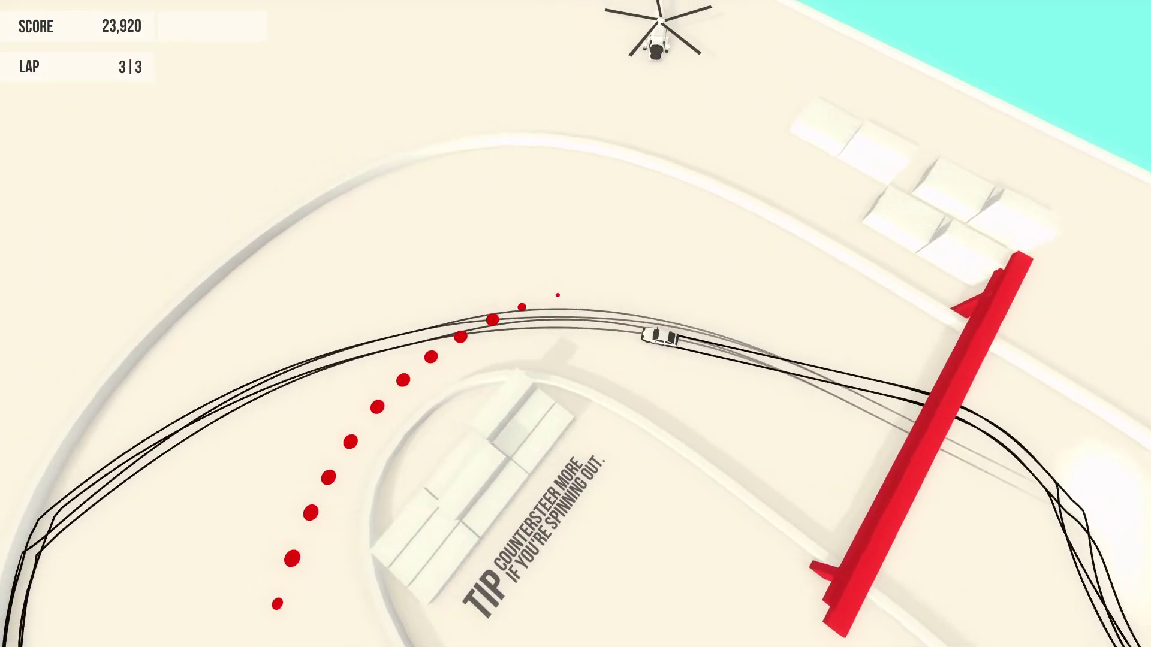
Drift the final lap, recovering from a spin, and head for the finish gate
key("Up")
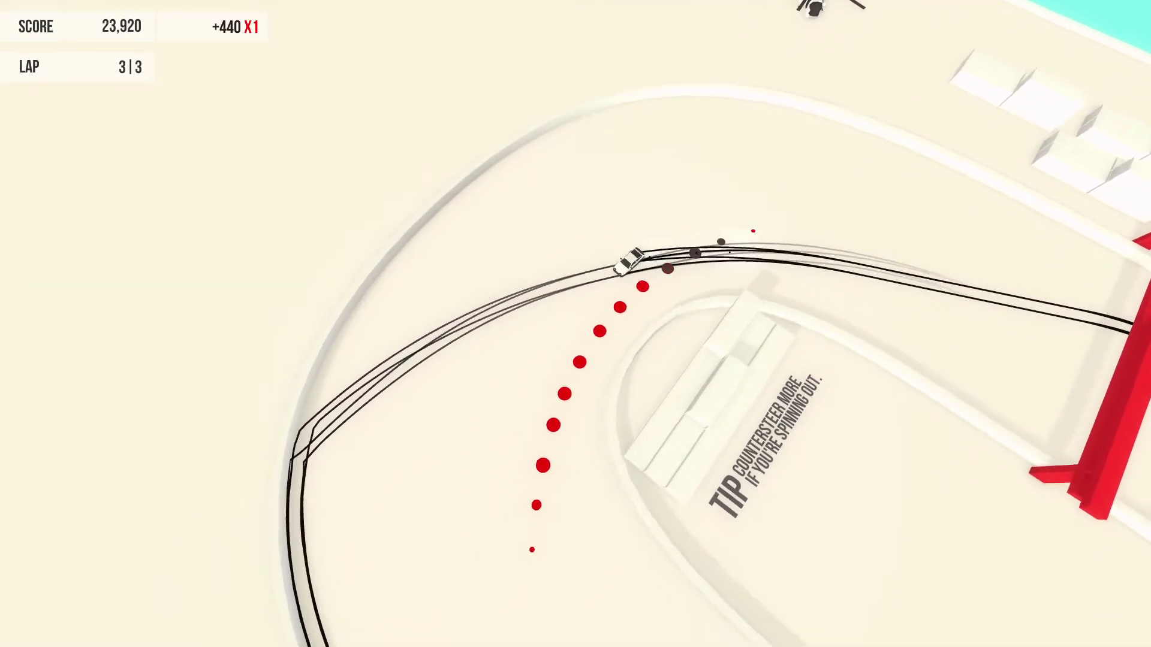
key("Up")
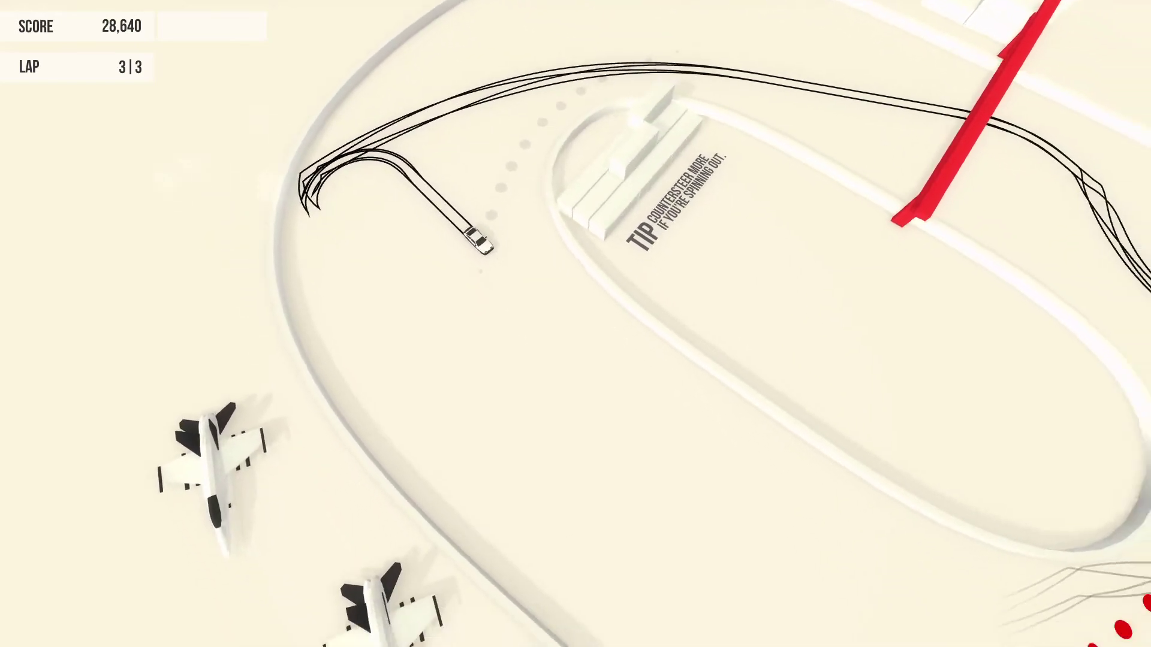
key("Up")
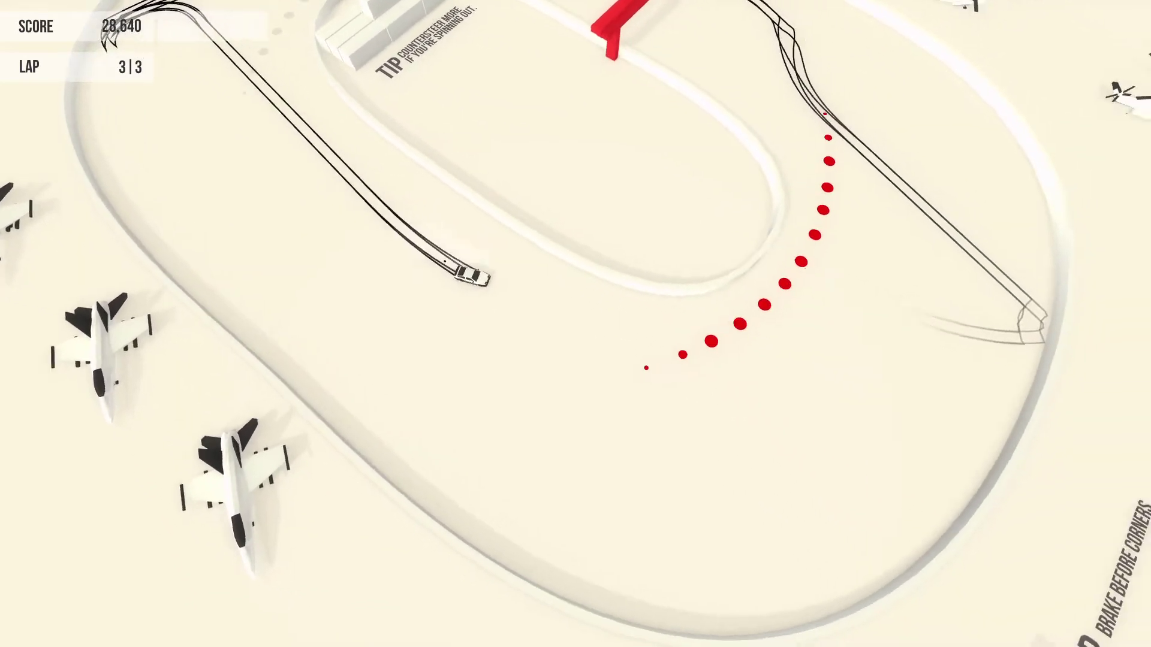
key("Up")
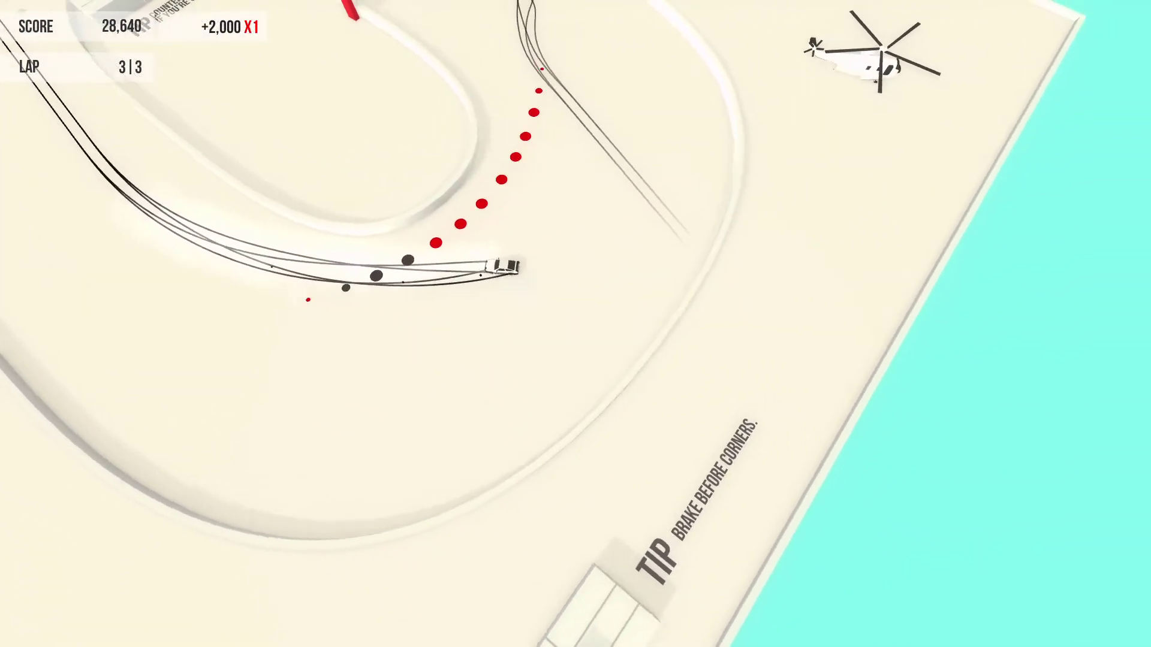
key("Up")
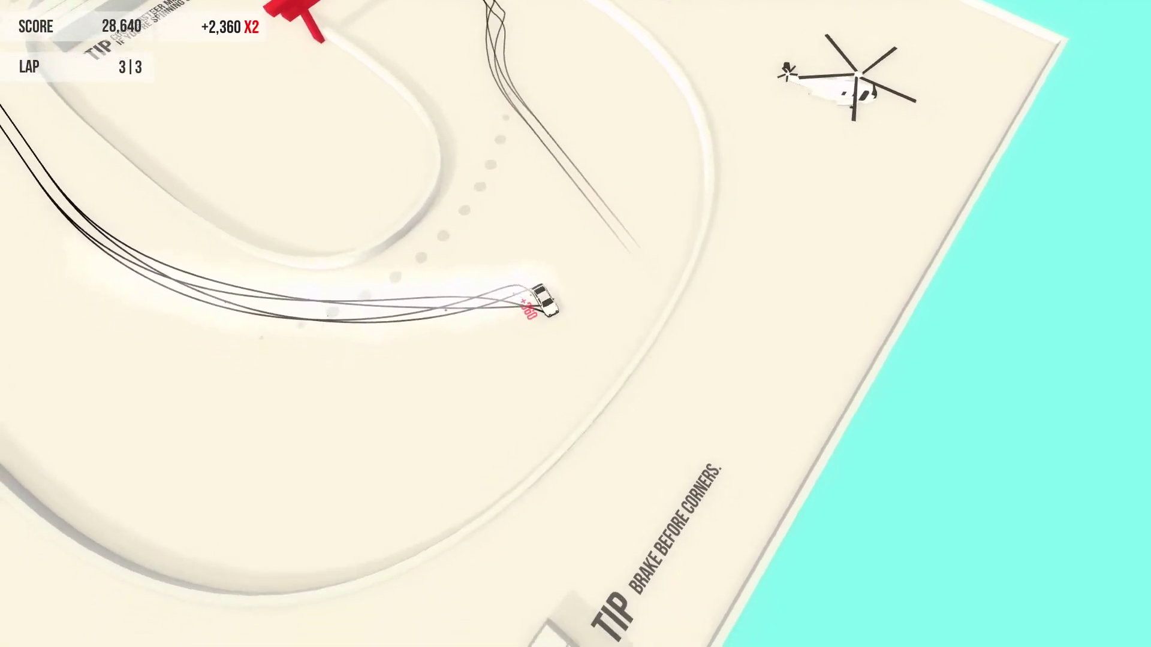
key("Up")
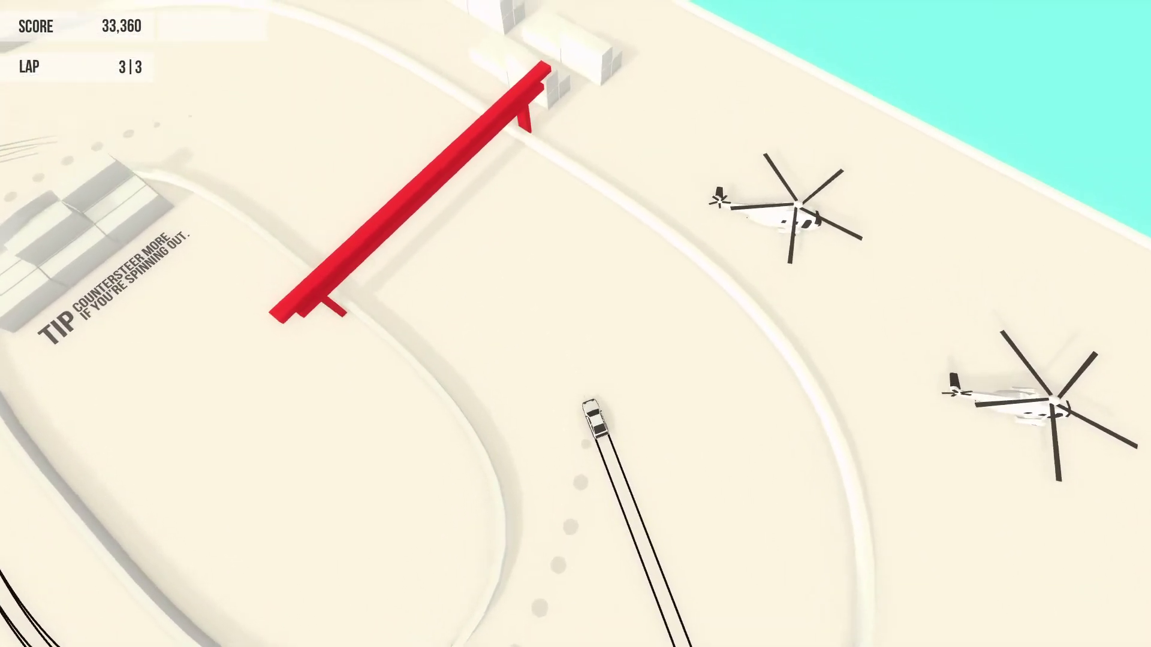
key("Up")
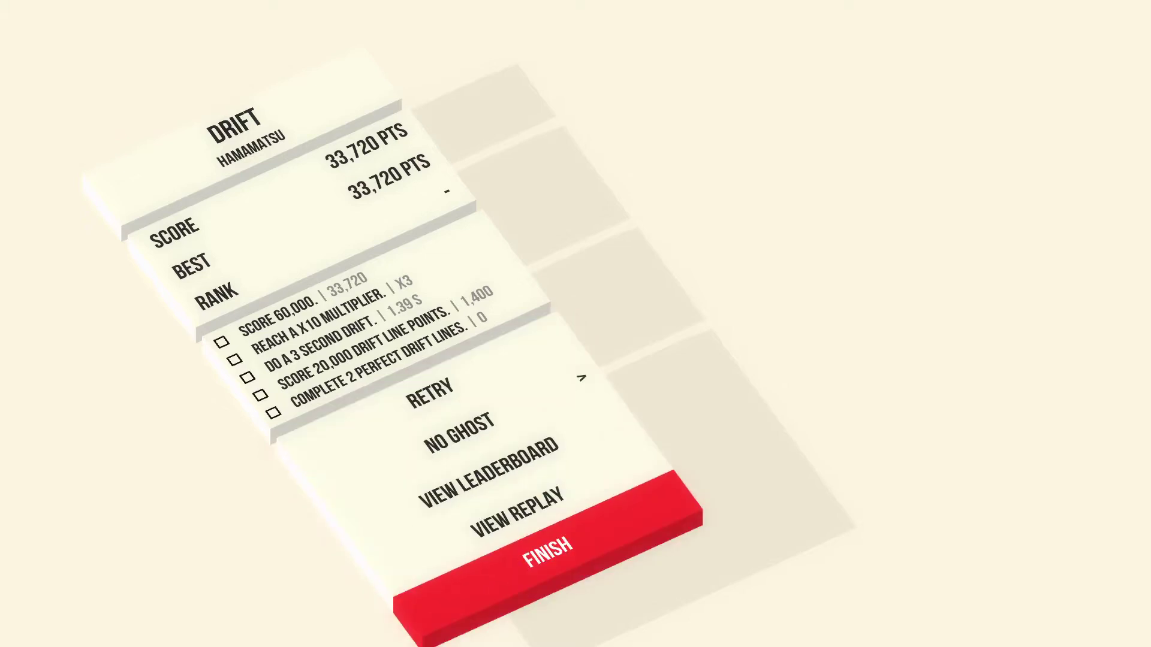
Select Finish to leave the Hamamatsu results screen
key("Return")
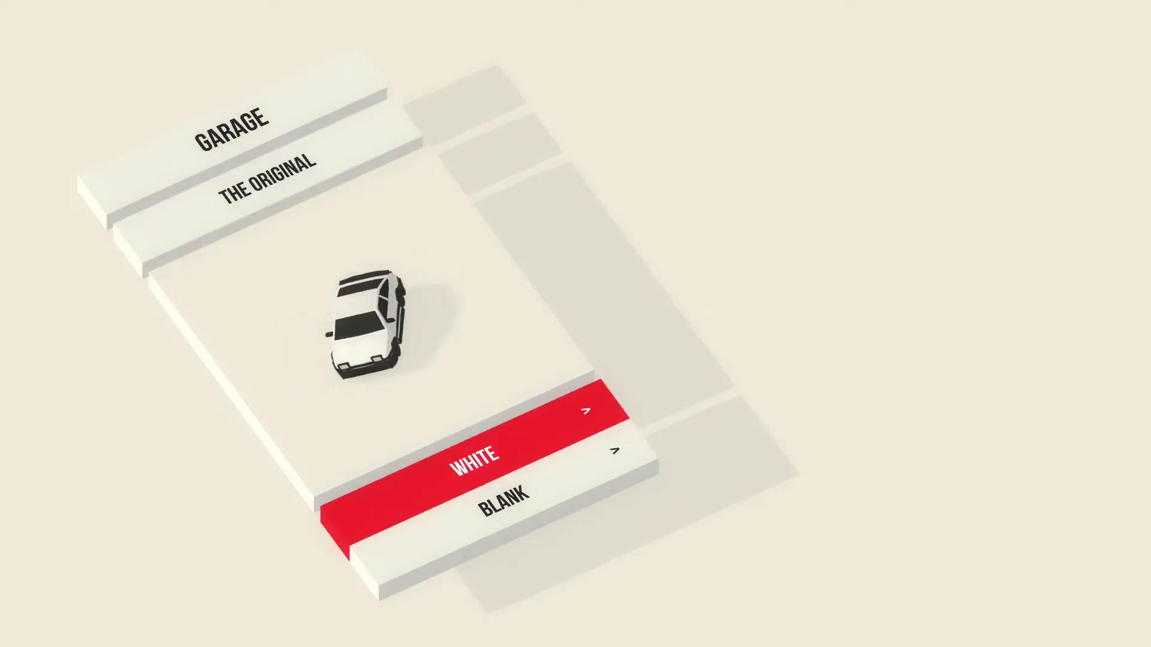
Cycle the garage paint colour from white to orange
key("Right")
key("Right")
key("Right")
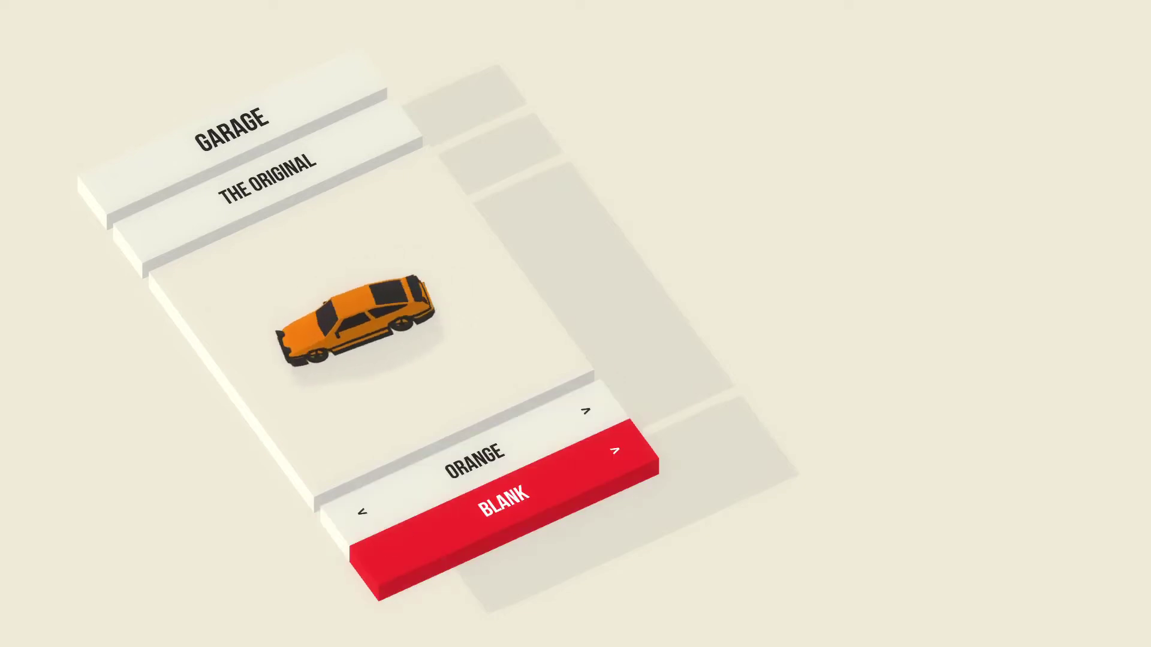
key("Up")
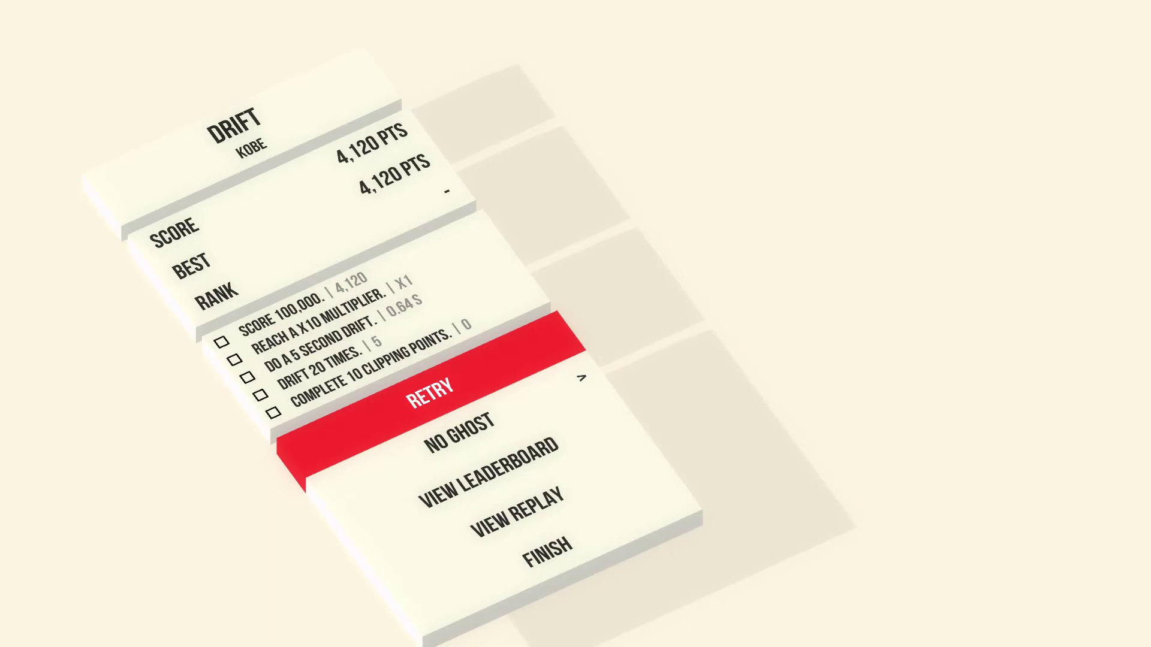
Complete the Kobe run and restart from its 4,120-point results screen
key("Return")
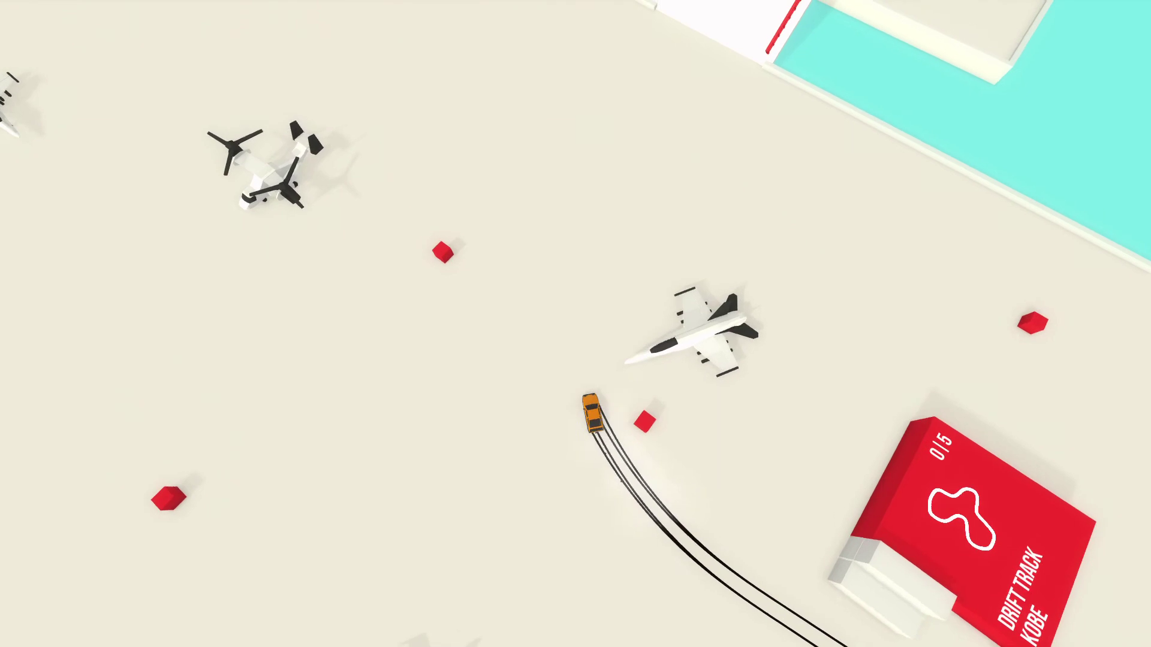
Drive across the airfield to the Driftkhana gate and U-turn away in a drift
key("Up")
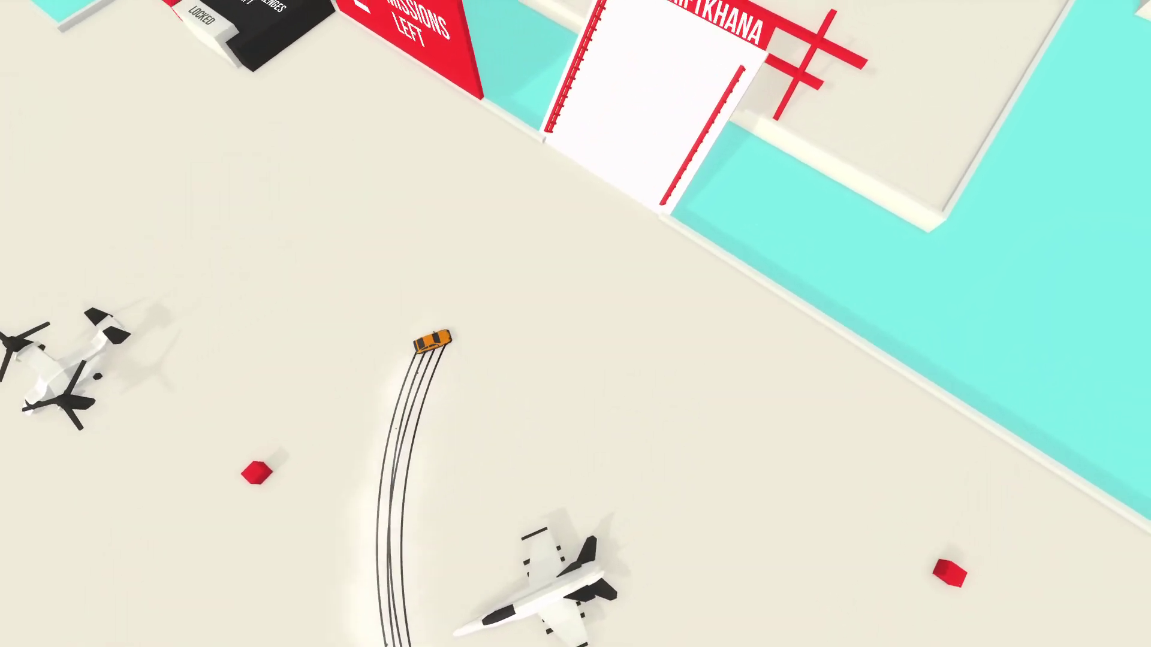
key("Up")
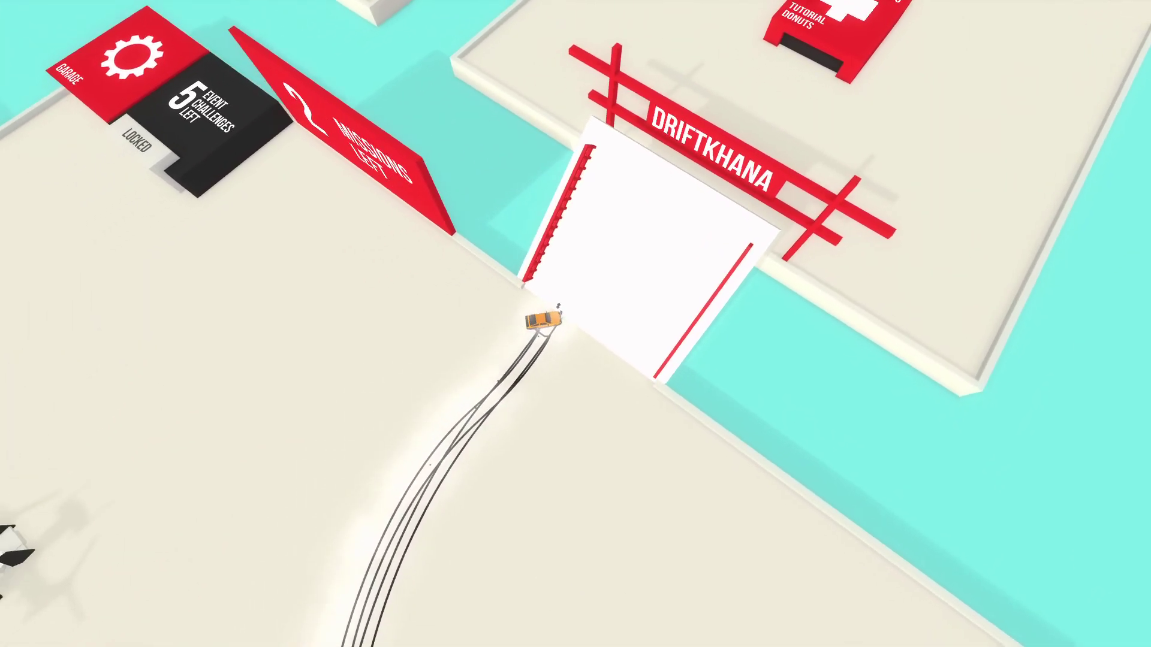
key("Up")
key("Right")
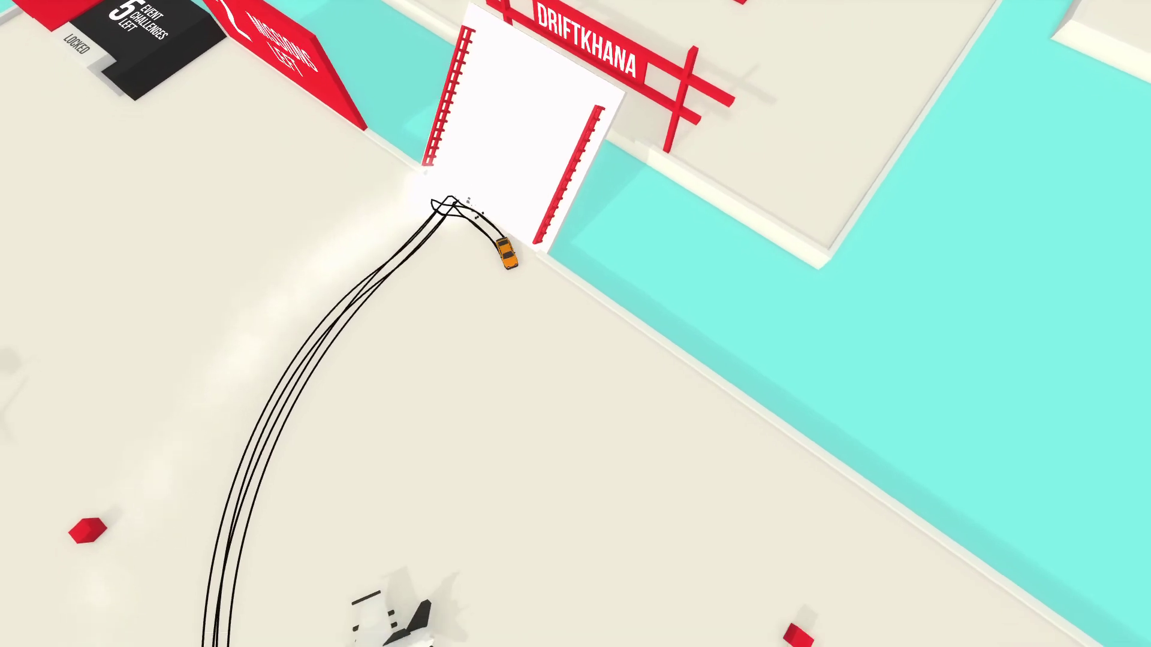
key("Up")
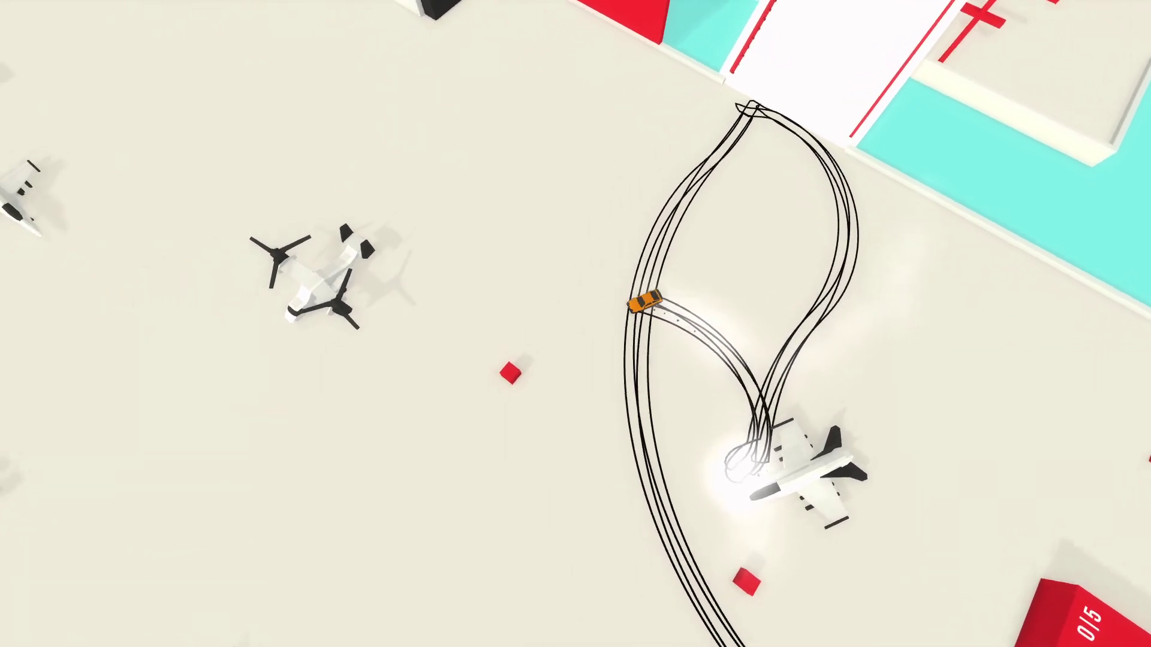
Head back toward the gate, carving a curving left drift arc
key("Up")
key("Left")
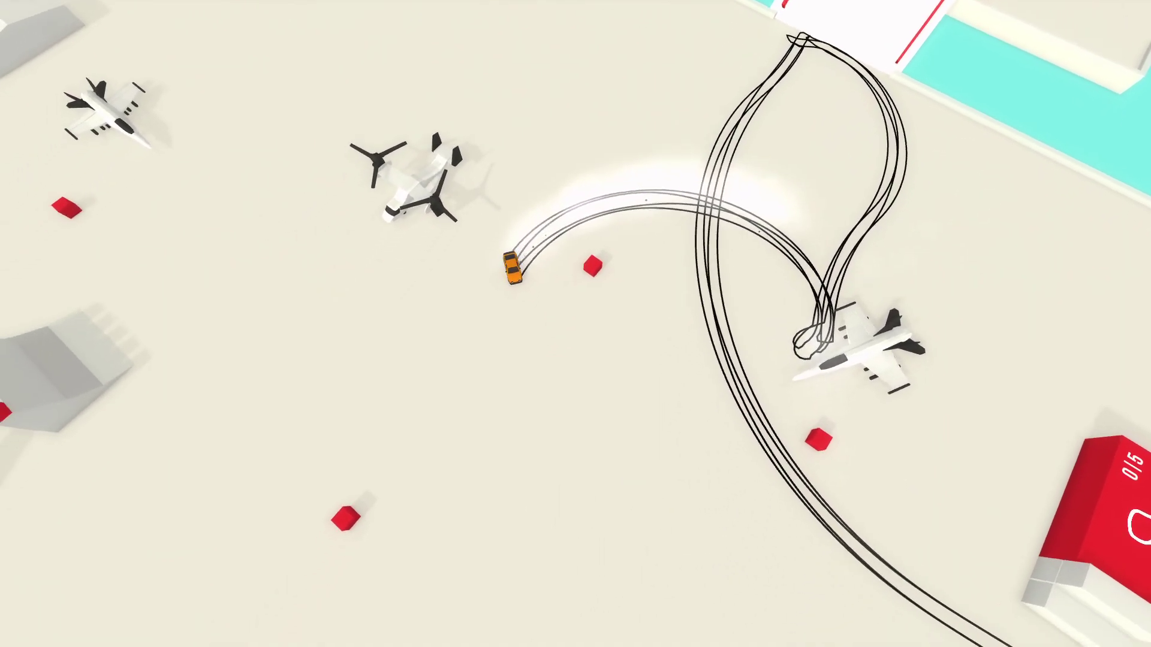
key("Up")
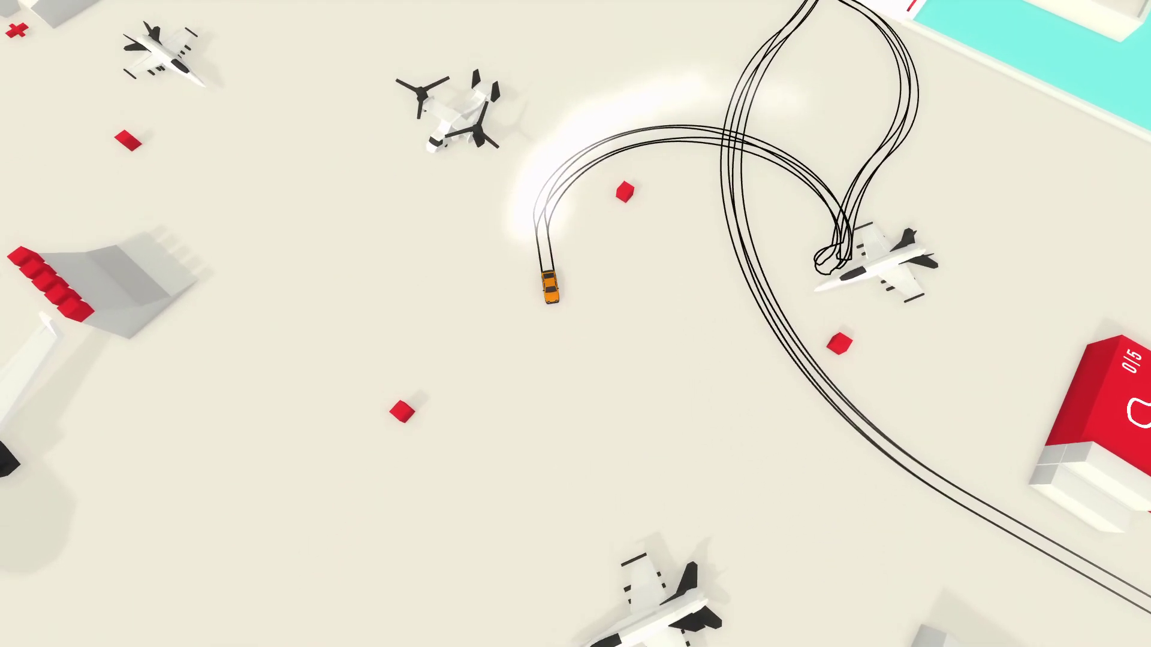